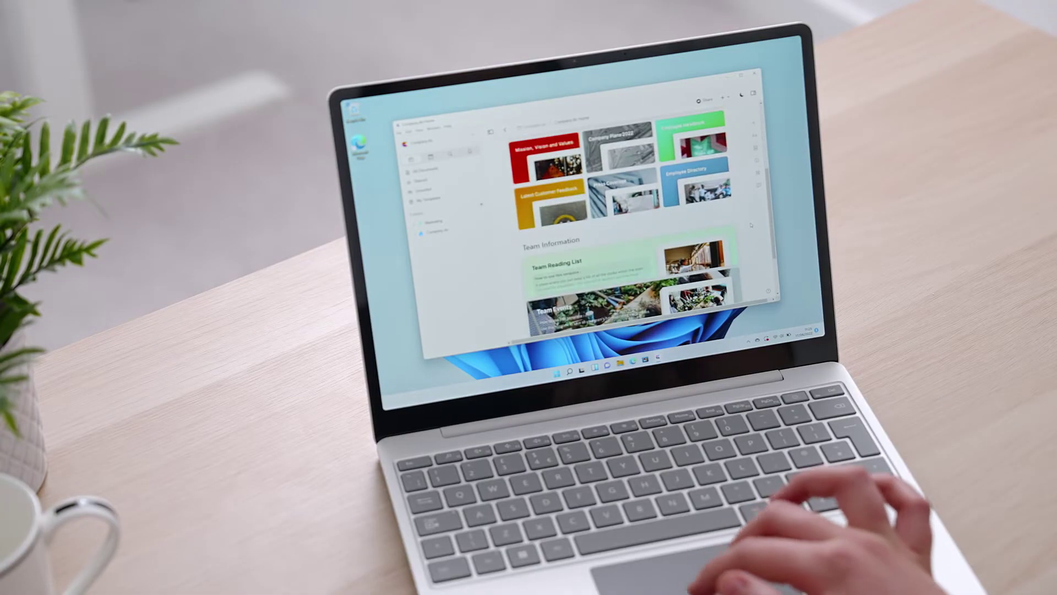
Step: Browse the finished homepage, then open the Announcements card and scroll through its page
scroll(750, 224, "down", 4)
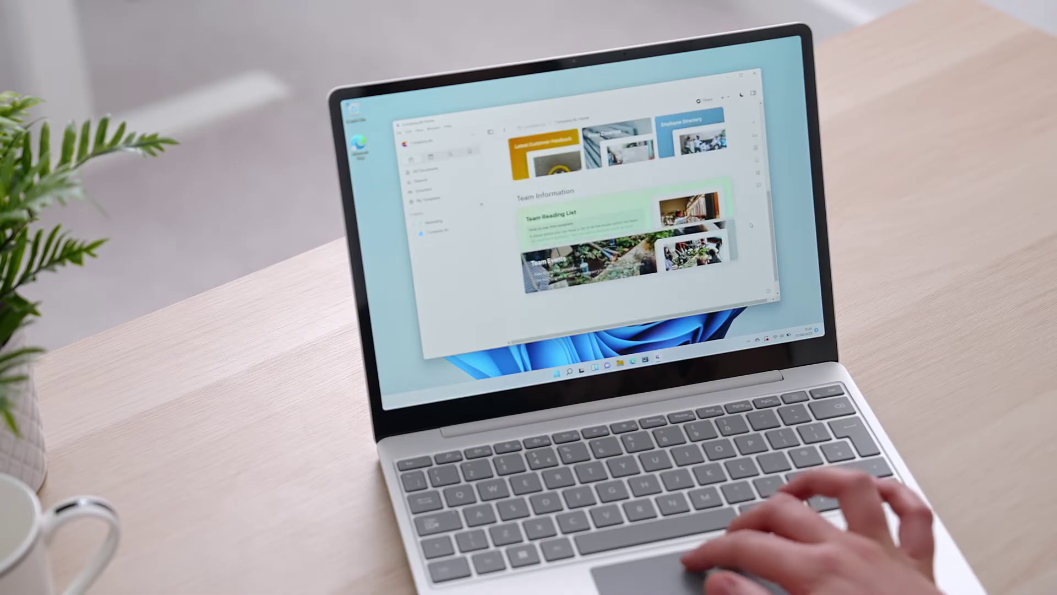
scroll(751, 225, "up", 5)
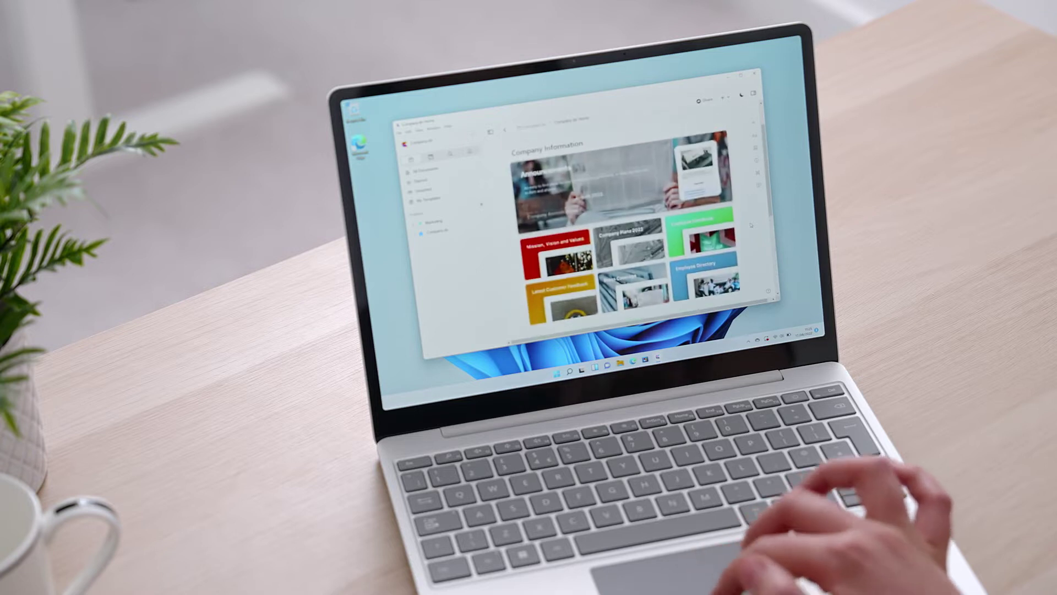
left_click(702, 181)
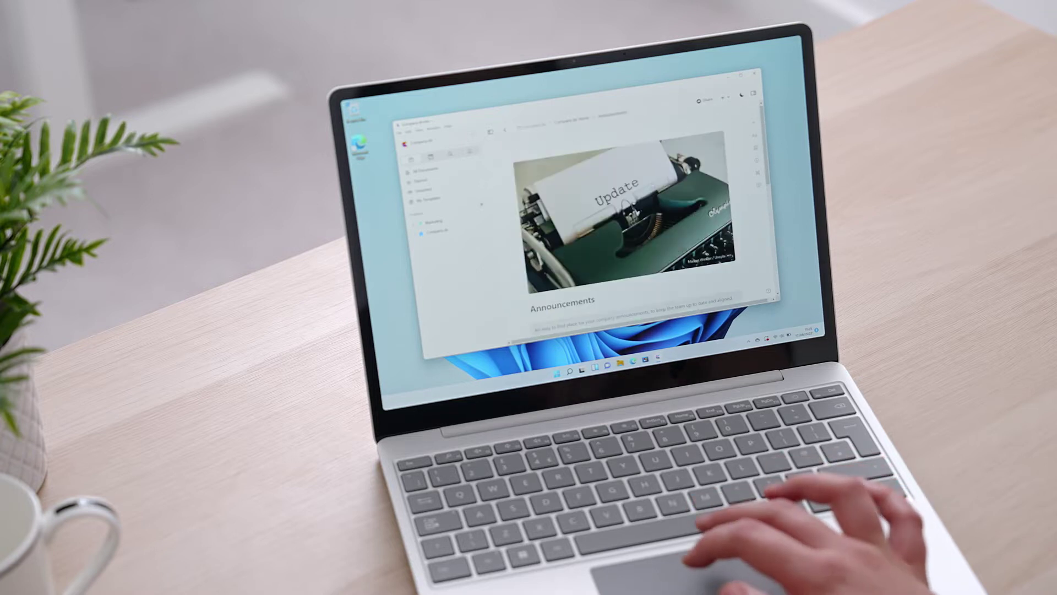
scroll(751, 260, "down", 1)
scroll(751, 260, "down", 4)
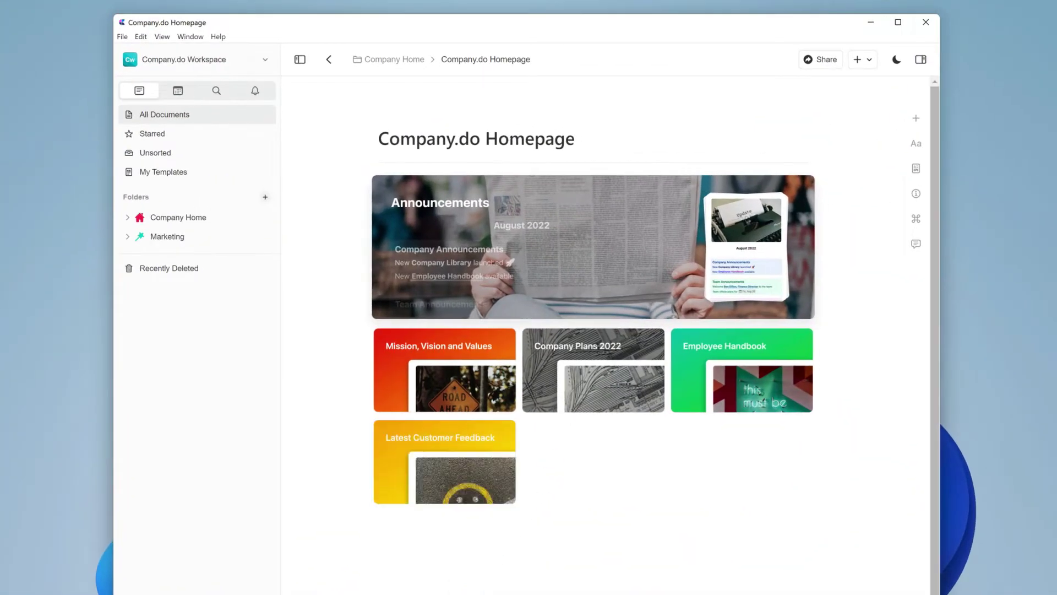
Step: Switch to the personal account's empty All Documents view
left_click(721, 463)
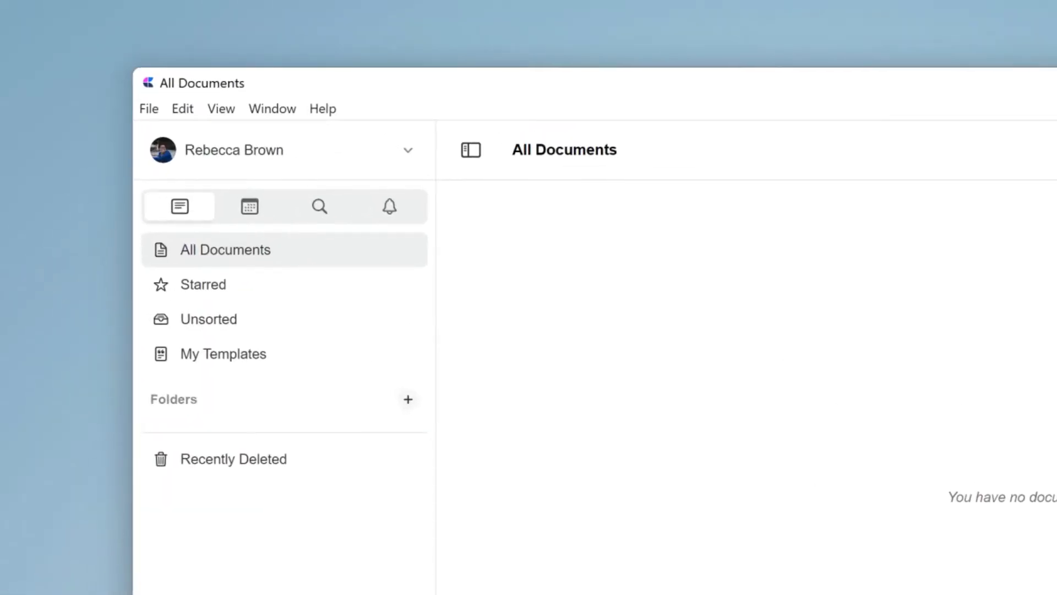
Step: Create a shared space named 'Company.do Workspace' and enter two colleagues' invitation e-mail addresses
left_click(331, 151)
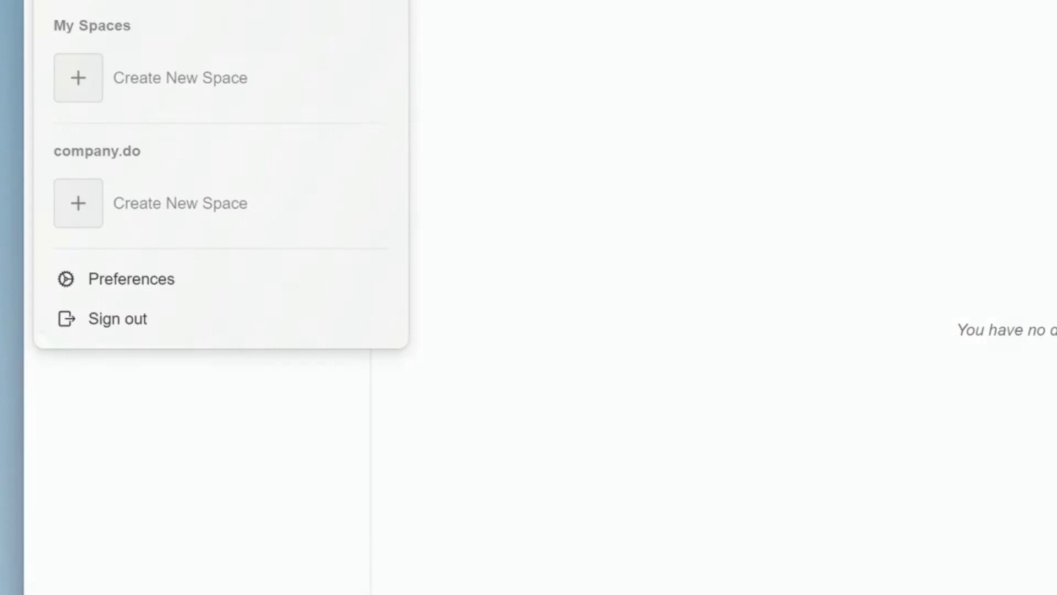
left_click(201, 216)
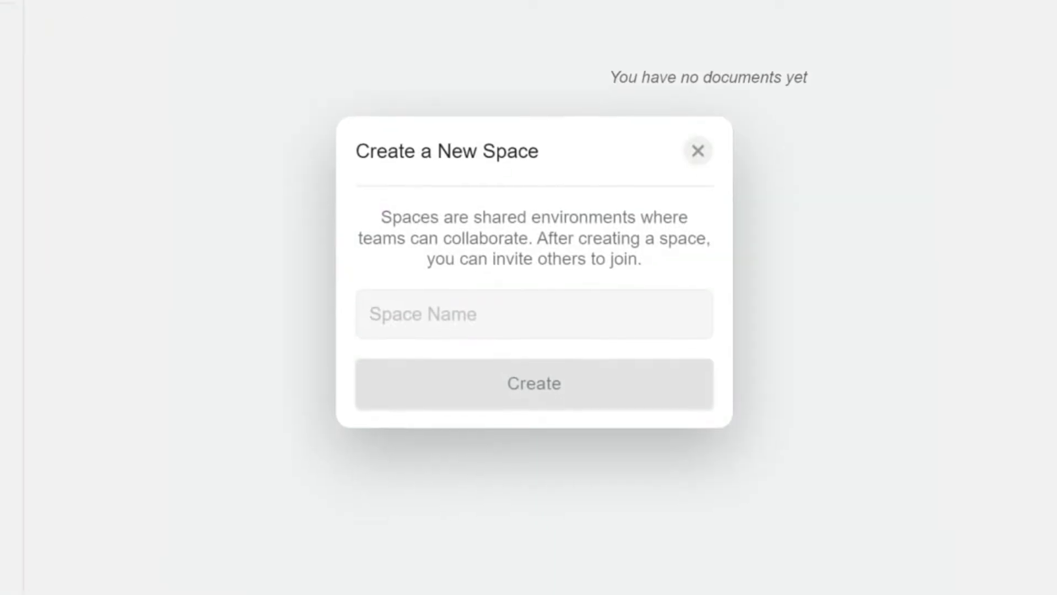
type("Company.do Workspace")
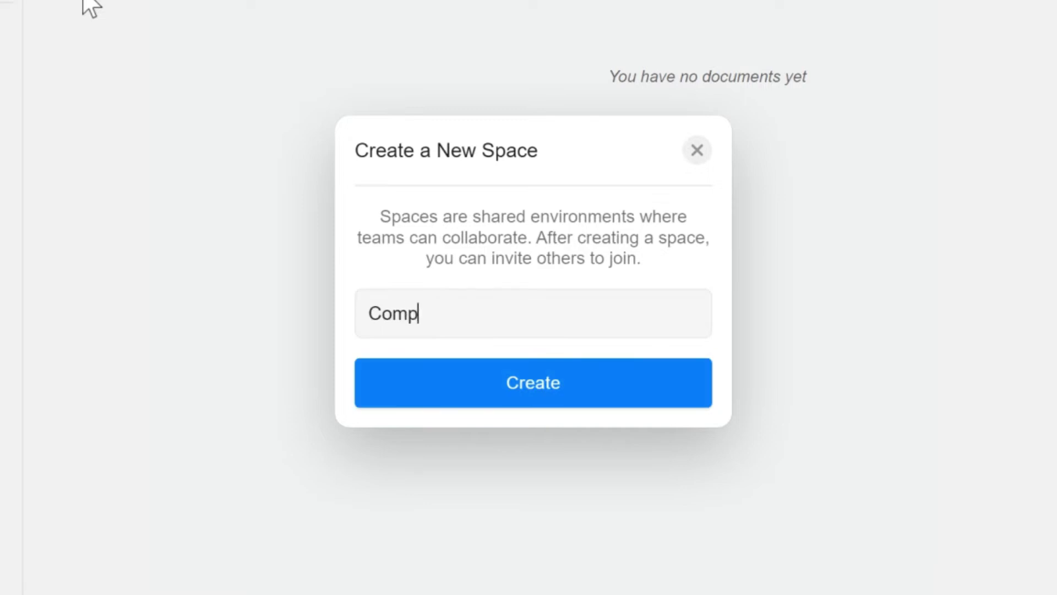
key("Return")
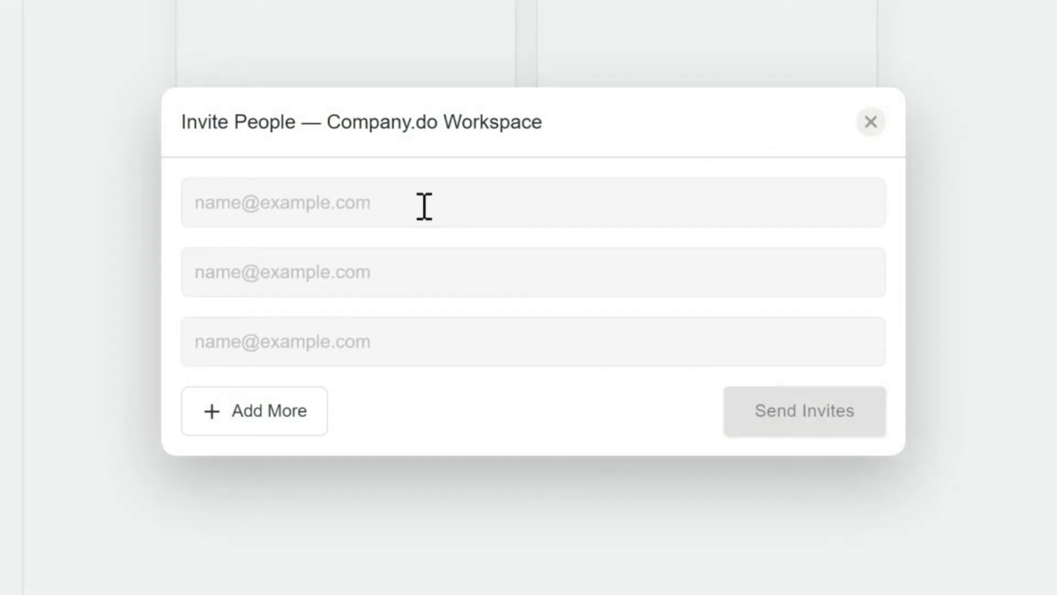
key("Tab")
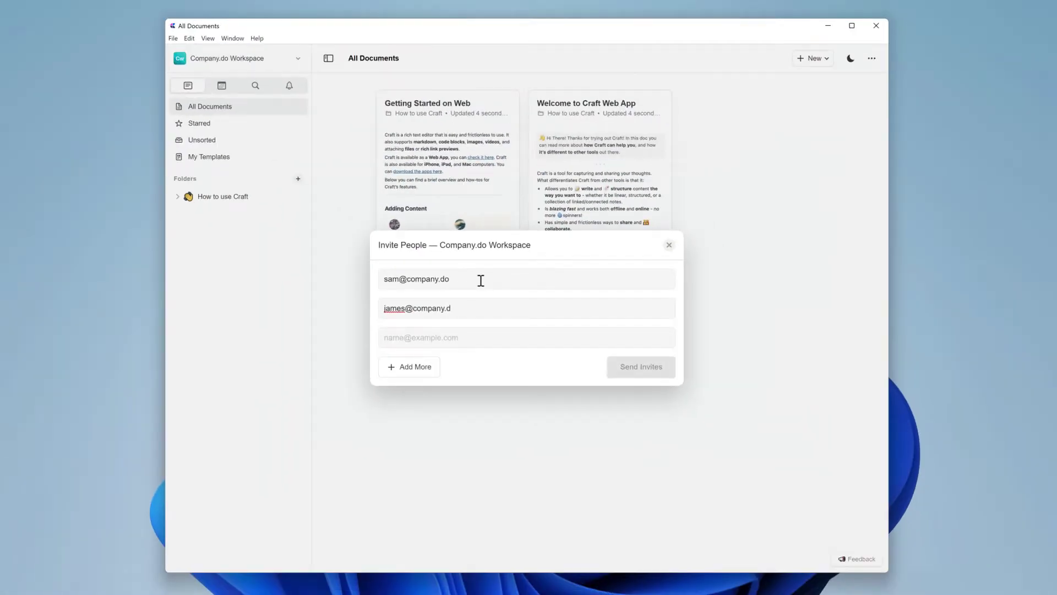
Step: Send the invitations to both colleagues
left_click(612, 366)
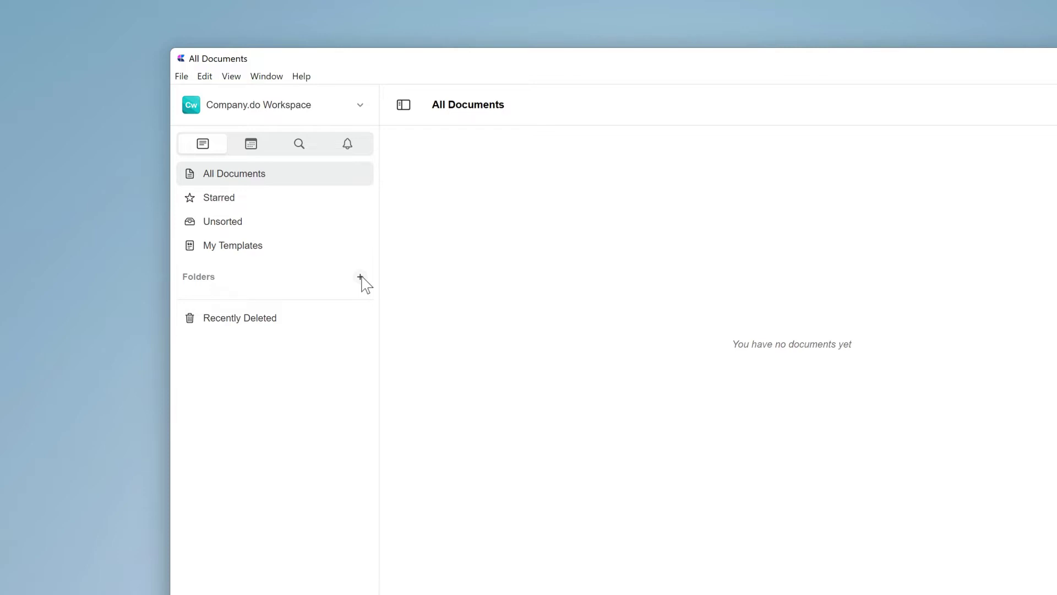
Step: Create a 'Marketing' folder with a wand icon and teal colour
left_click(360, 277)
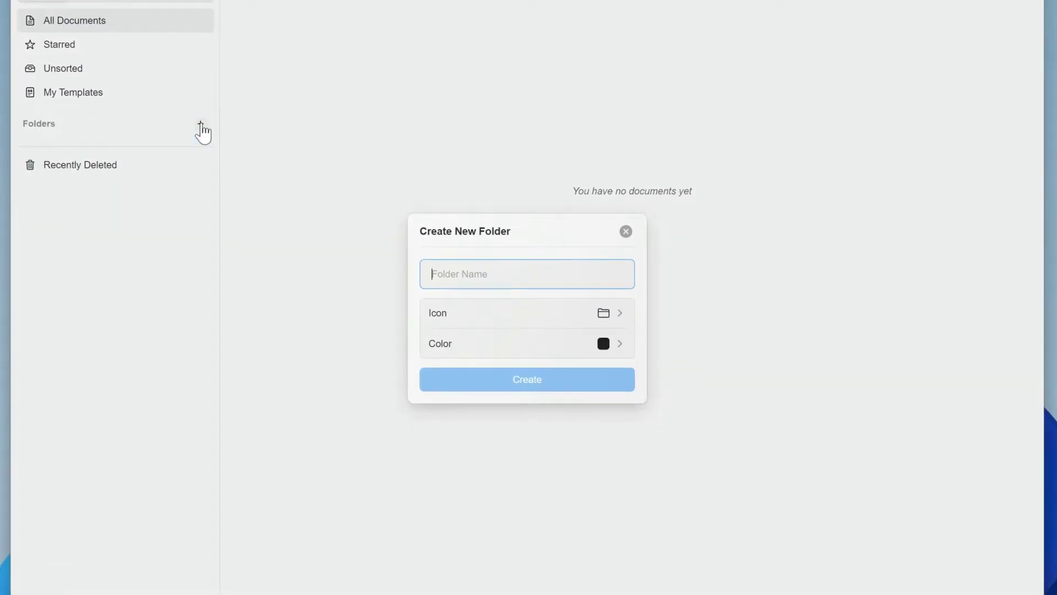
type("Marketing")
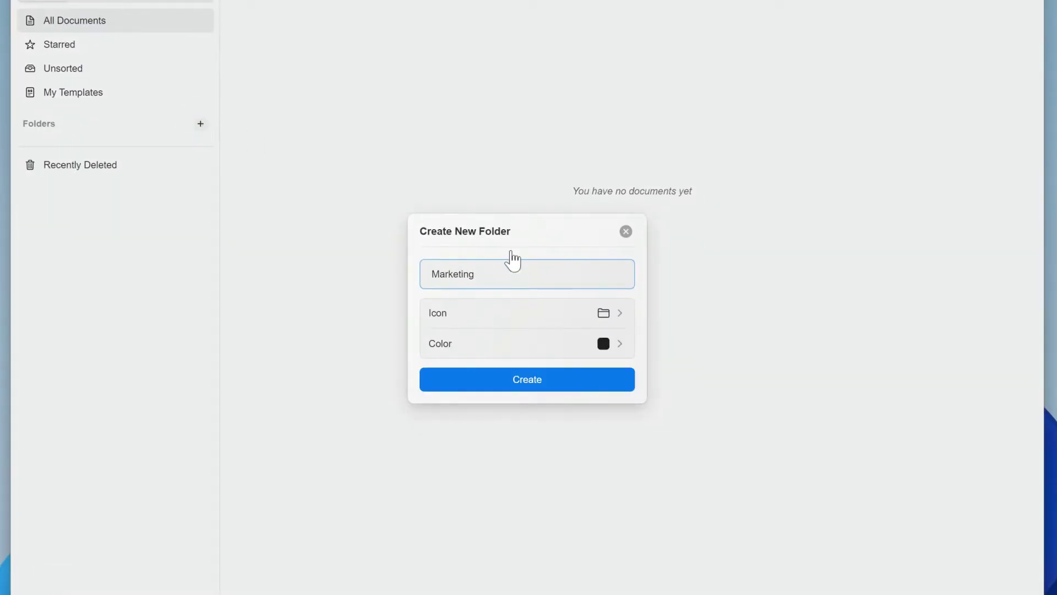
left_click(619, 315)
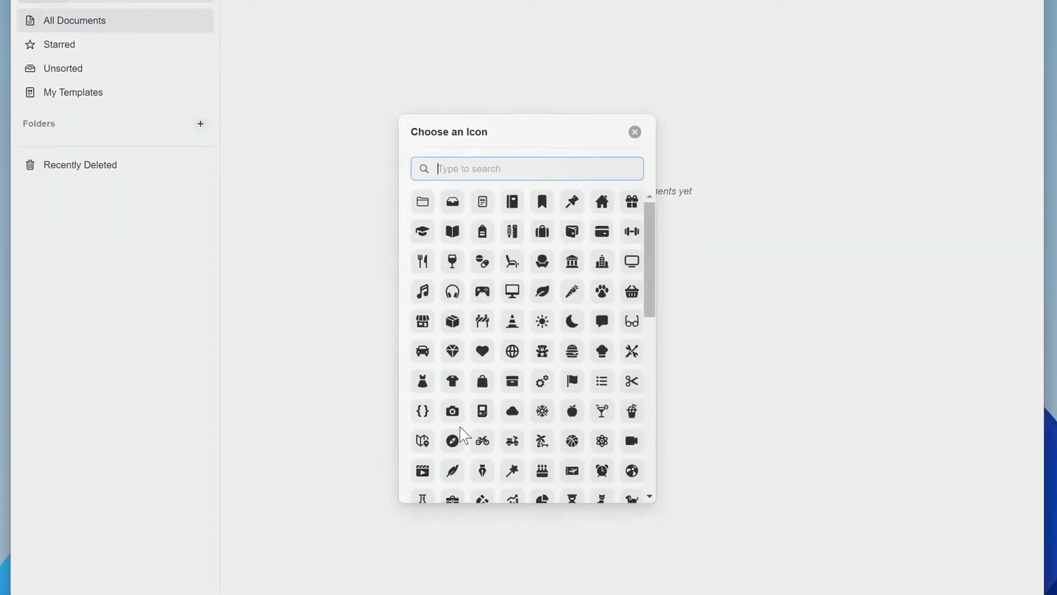
scroll(472, 448, "down", 3)
scroll(470, 444, "down", 4)
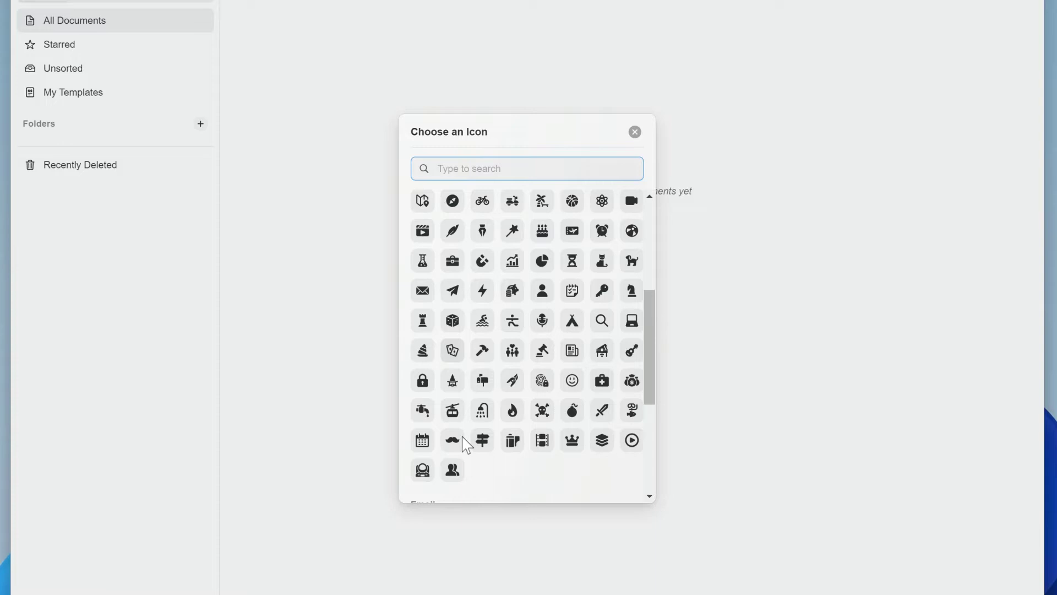
left_click(512, 231)
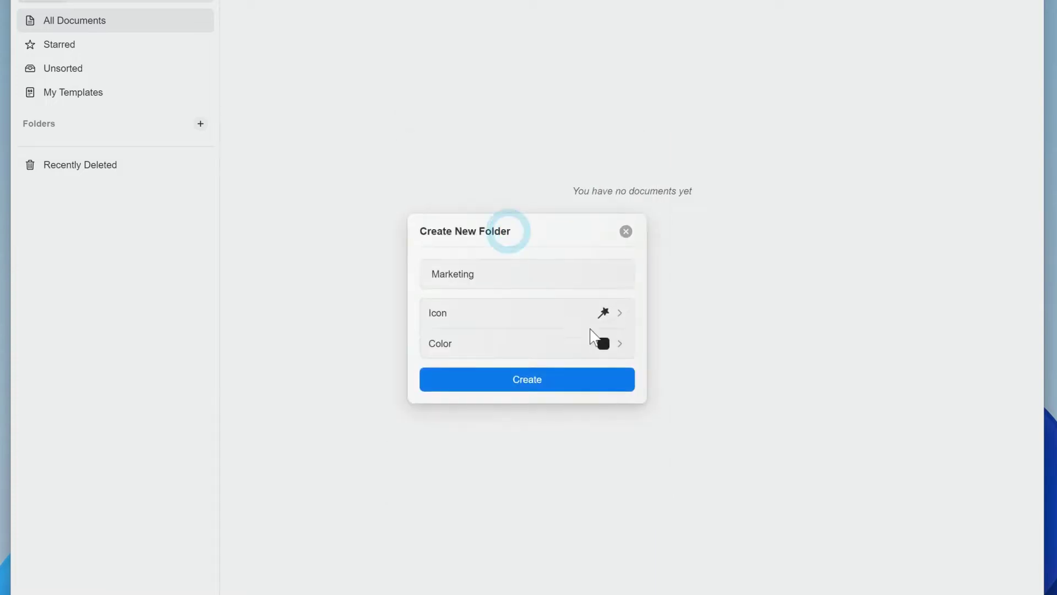
left_click(602, 345)
left_click(576, 300)
left_click(573, 379)
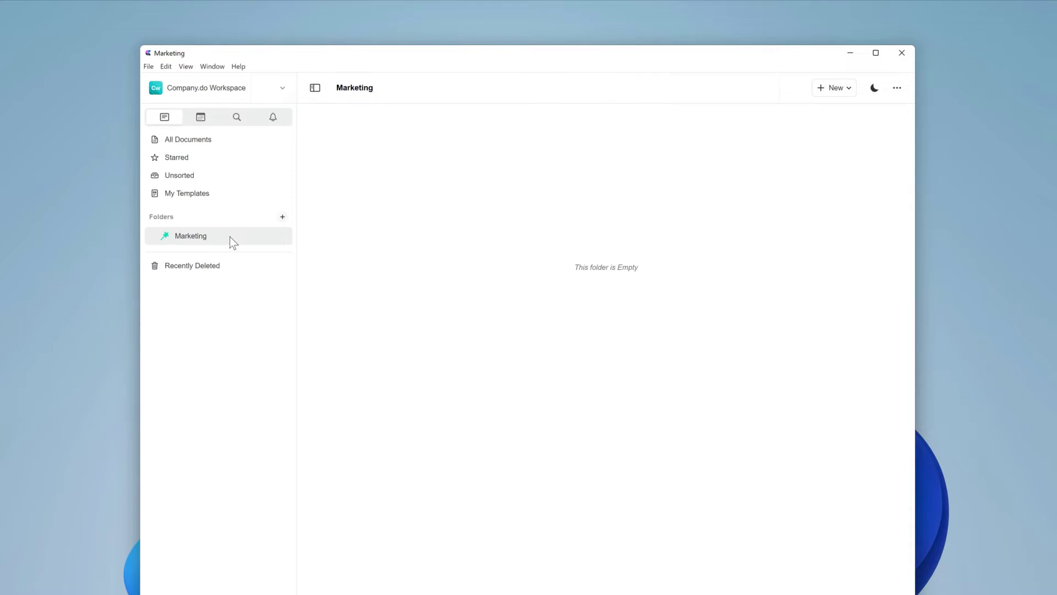
Step: Add Content and SEO subfolders to Marketing, giving SEO its own icon
left_click(279, 236)
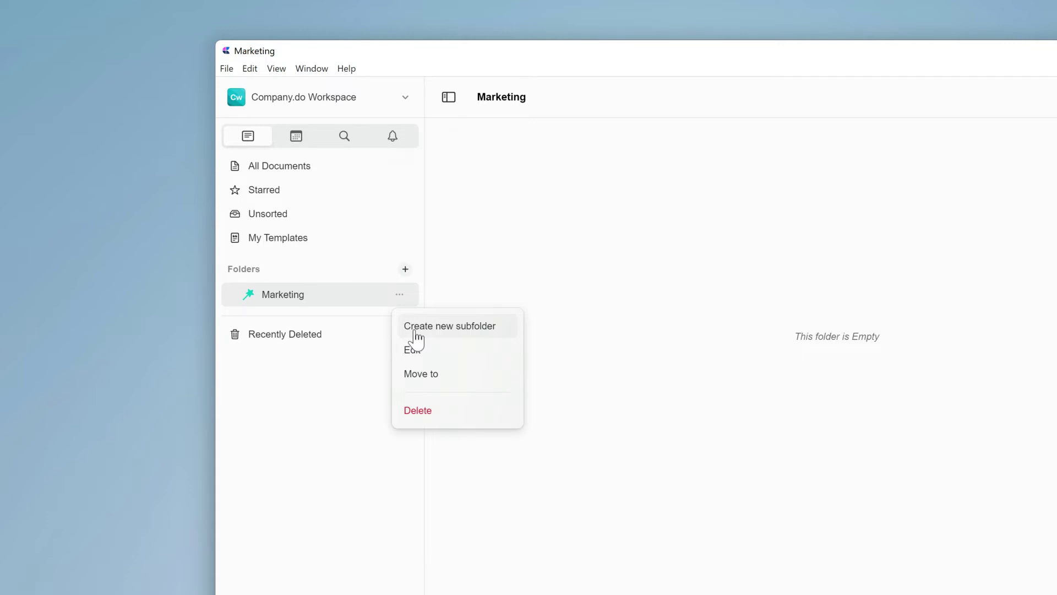
left_click(415, 328)
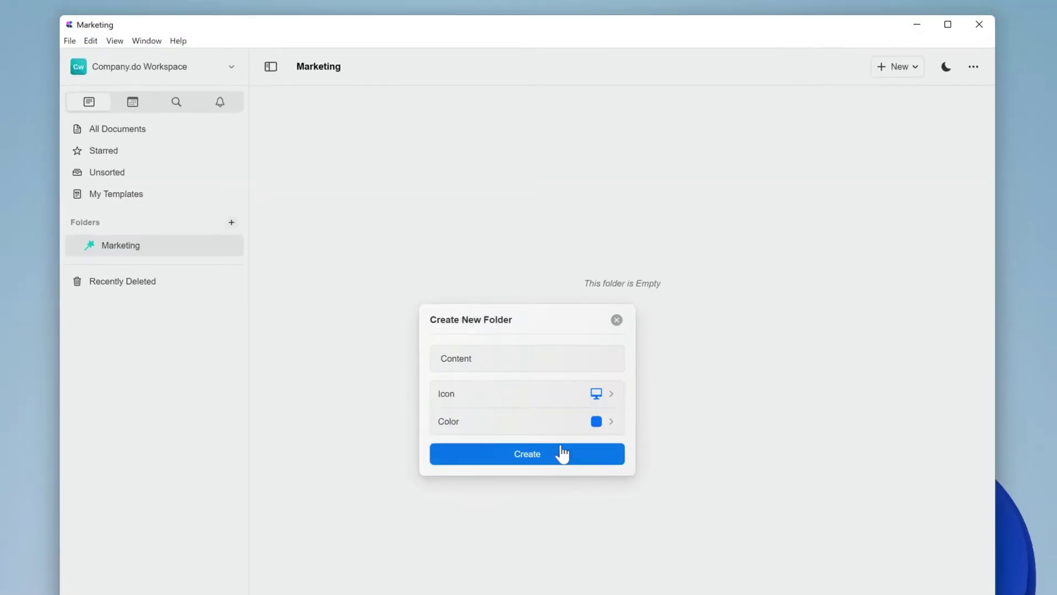
left_click(562, 453)
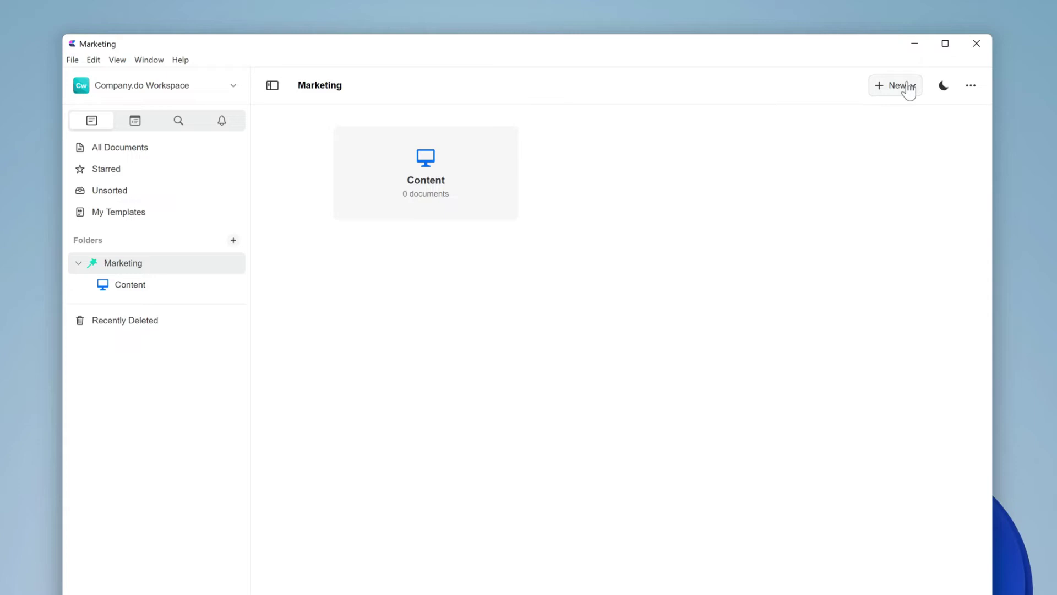
left_click(908, 88)
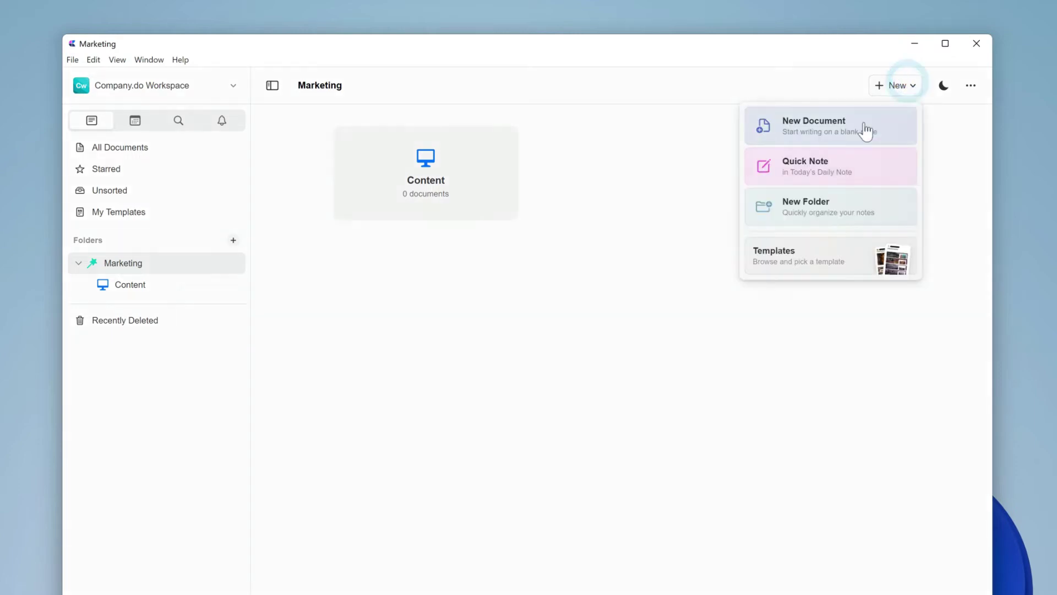
left_click(860, 211)
type("SEO")
left_click(618, 408)
left_click(527, 469)
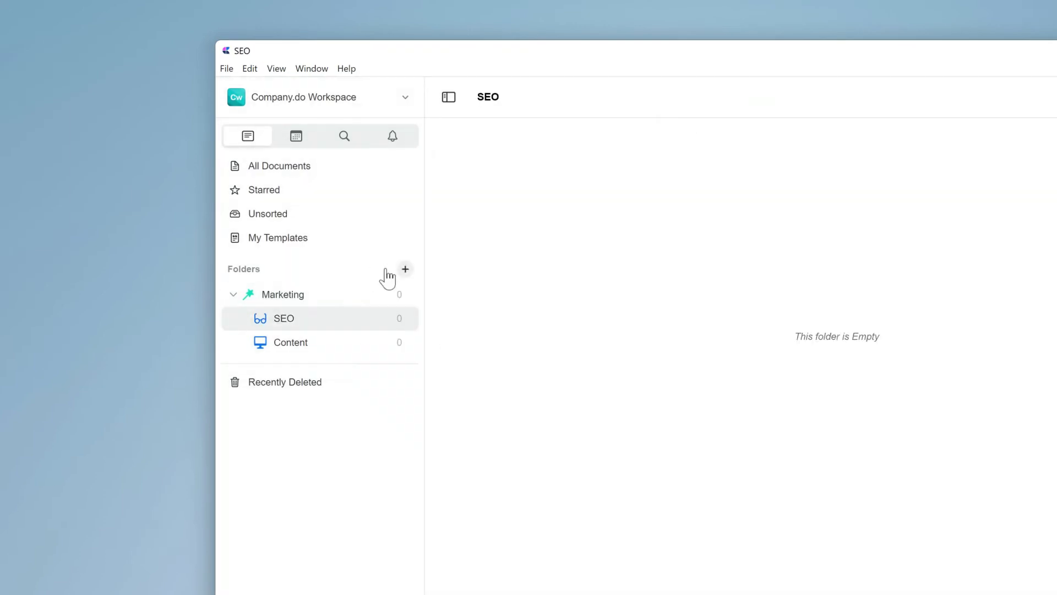
Step: Create a 'Social Media' folder with an icon and move it into Marketing
left_click(405, 269)
type("Social Media")
left_click(727, 456)
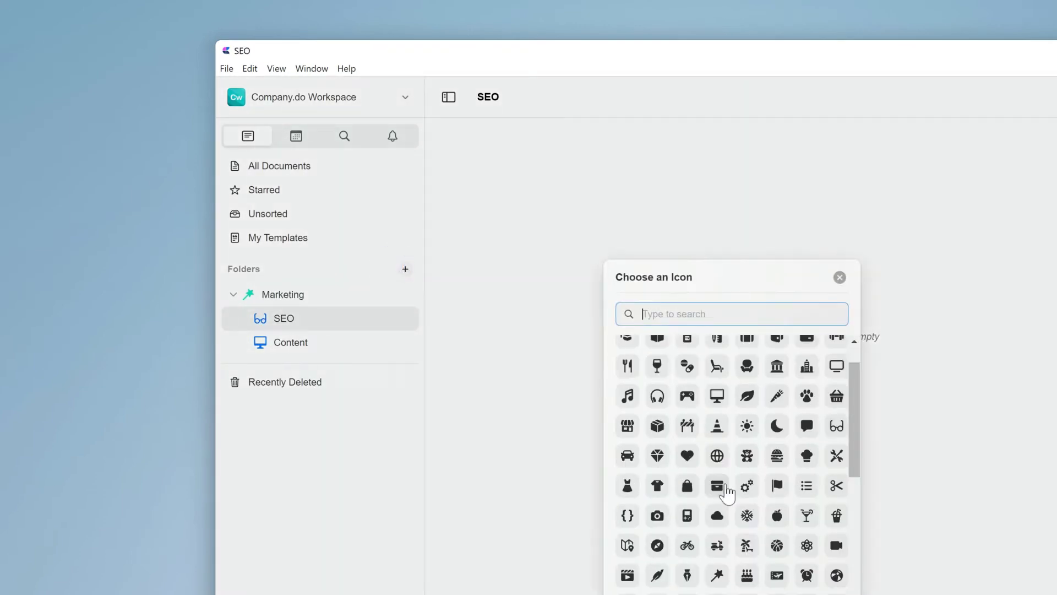
left_click_drag(289, 294, 326, 323)
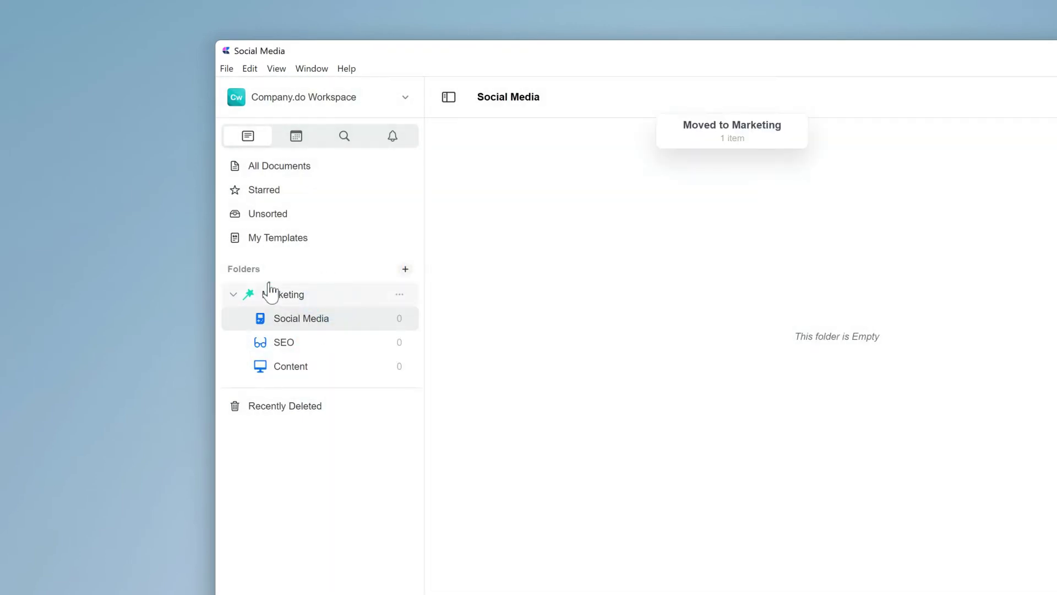
left_click(270, 286)
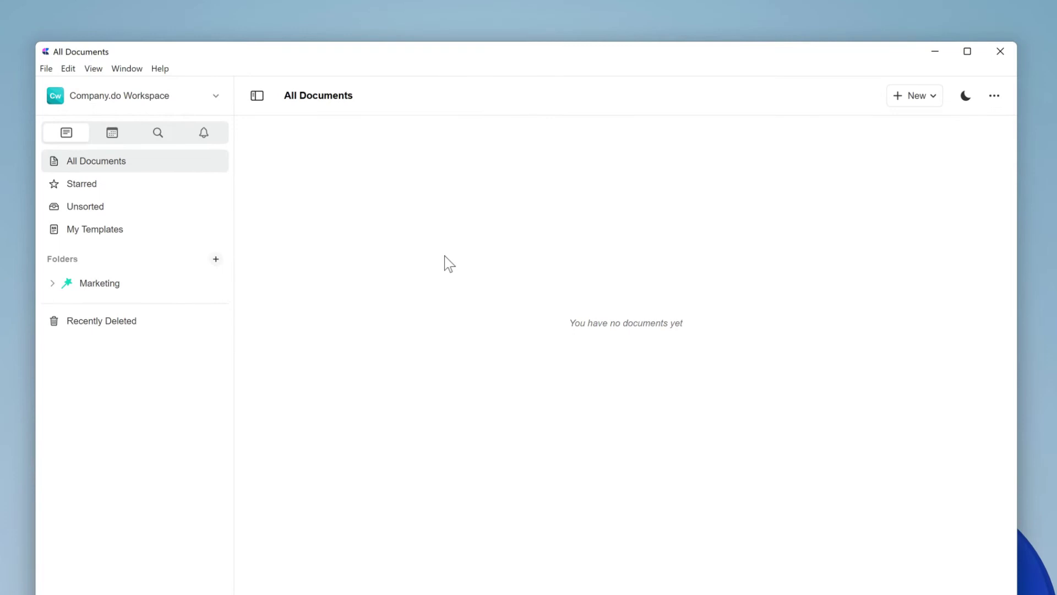
Step: Create a 'Company Home' folder with a house icon in red
left_click(930, 95)
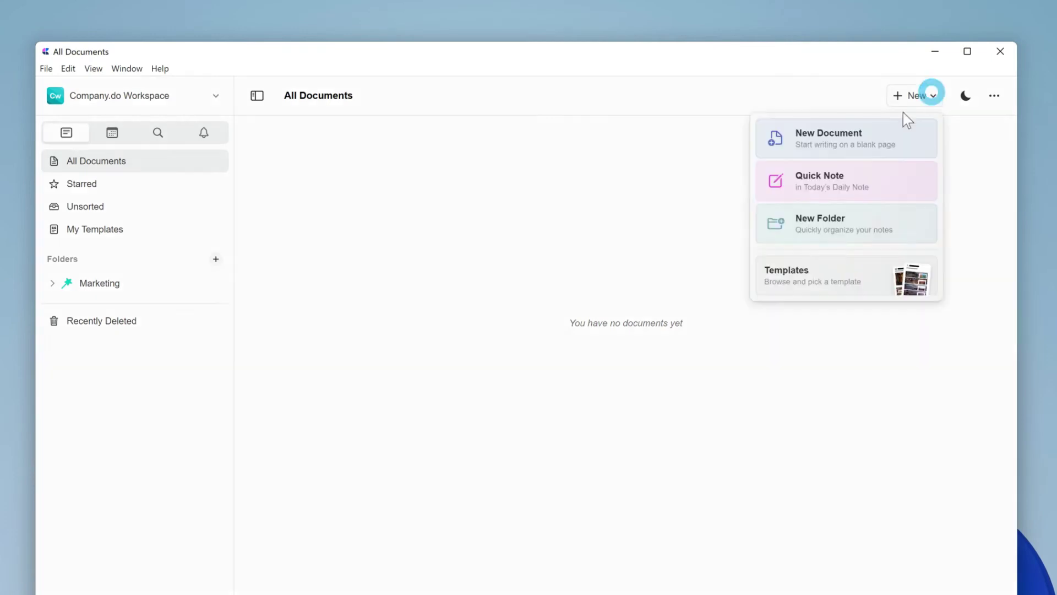
left_click(824, 216)
type("Company Home")
left_click(526, 438)
left_click(427, 333)
left_click(526, 467)
left_click(447, 477)
left_click(526, 501)
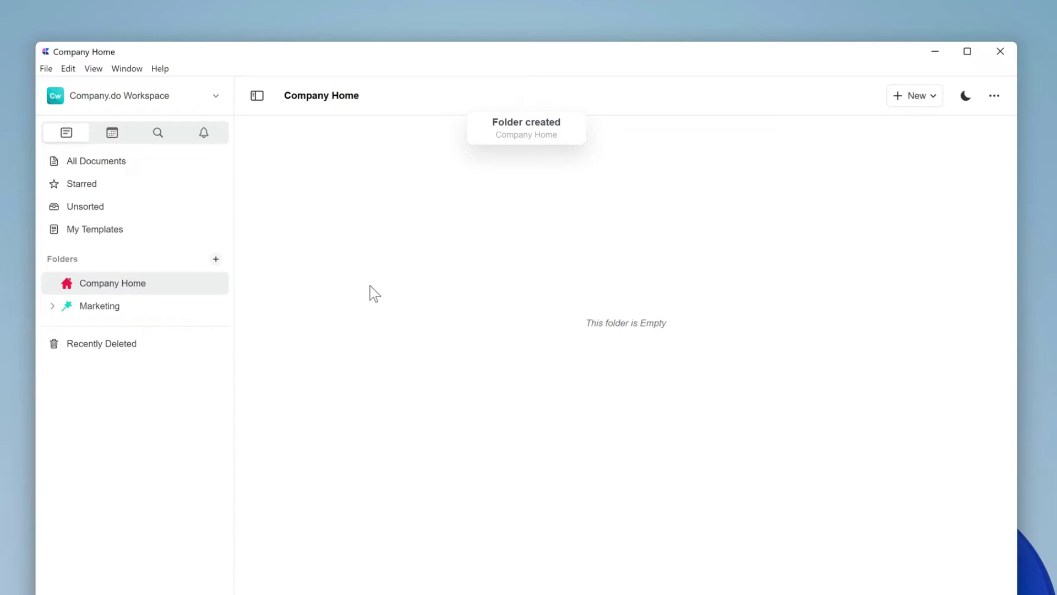
Step: Start a new blank document titled 'Company.do Homepage'
left_click(930, 99)
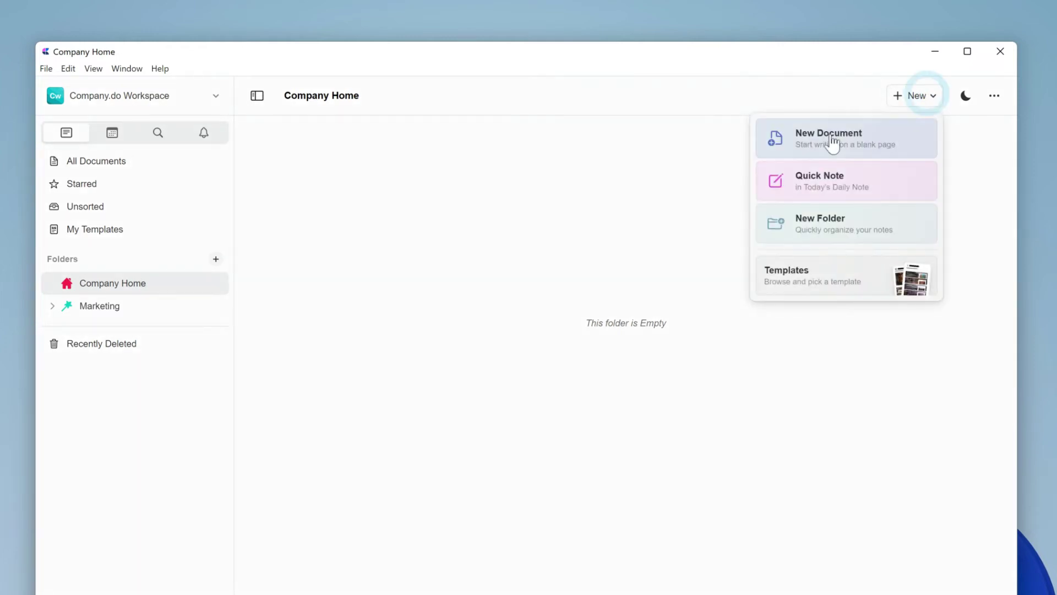
left_click(832, 138)
type("Company")
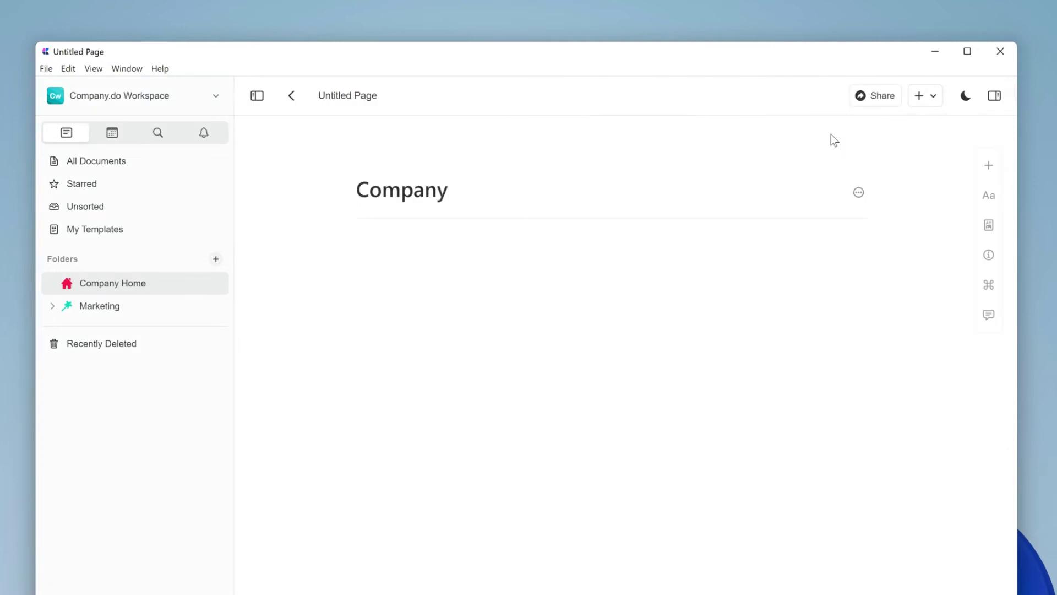
type(".do Homepage")
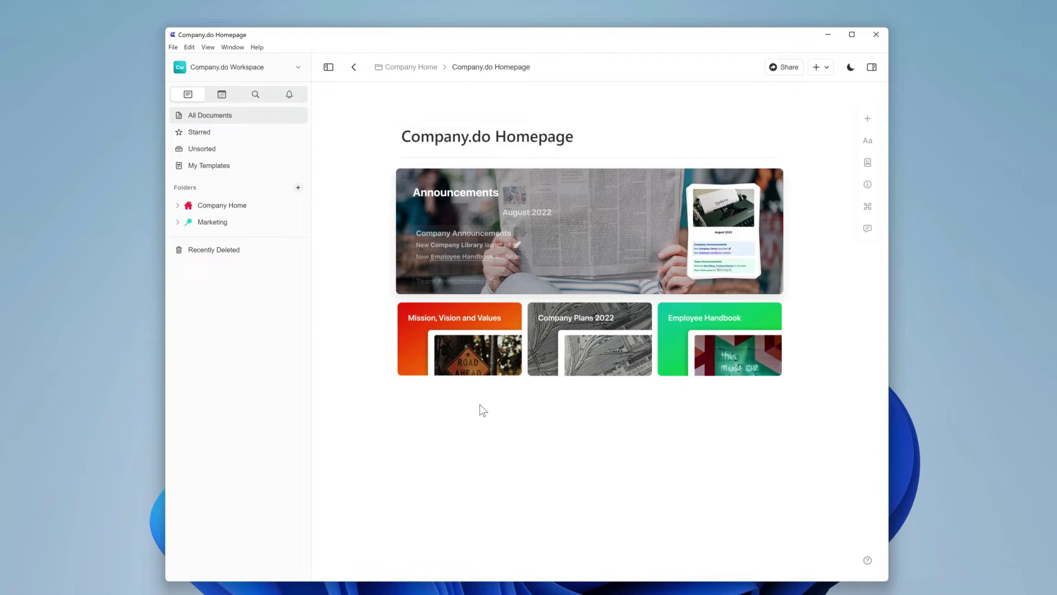
Step: Type 'Announcements' in the homepage body, turn it into a Page block, and open it
left_click(510, 221)
type("Announc")
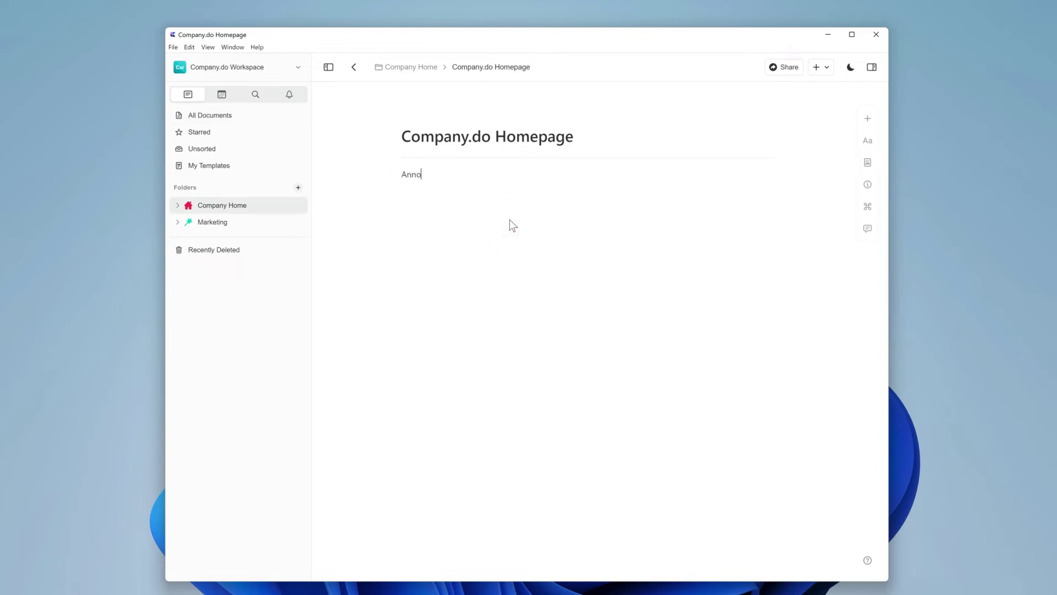
type("ements")
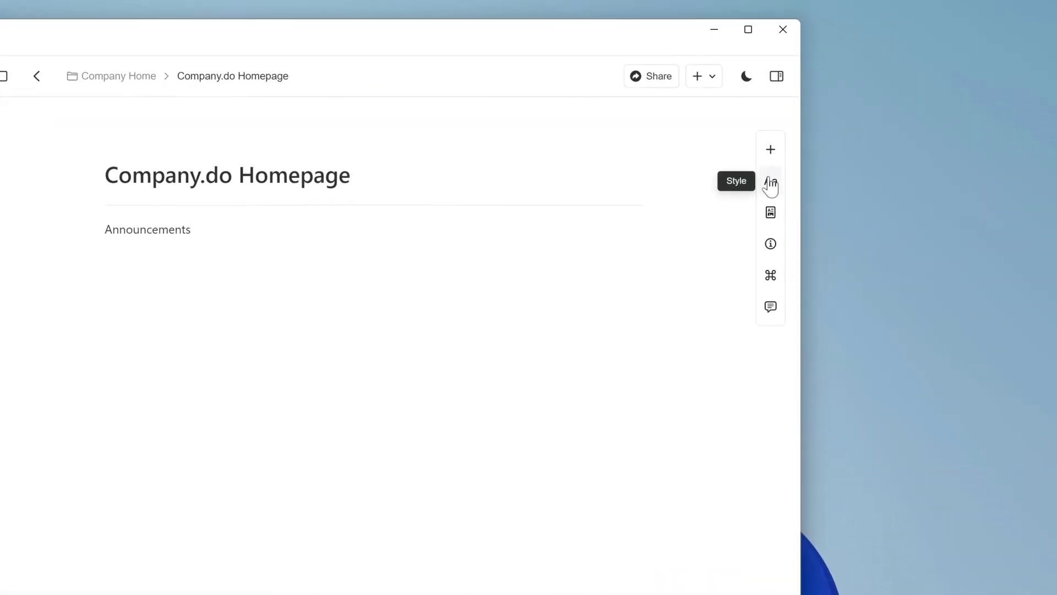
left_click(771, 183)
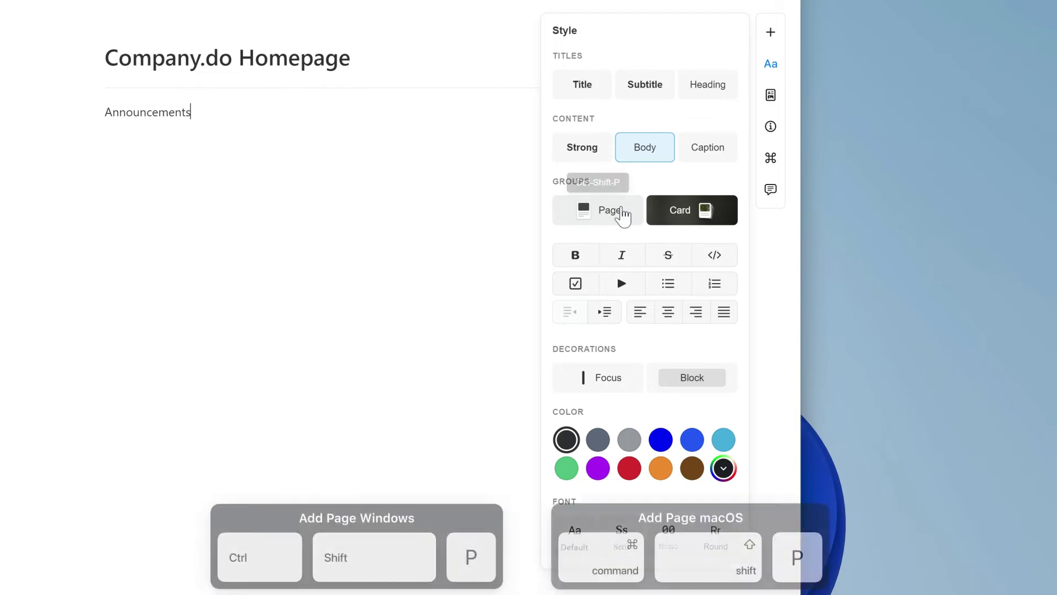
left_click(621, 213)
left_click(423, 218)
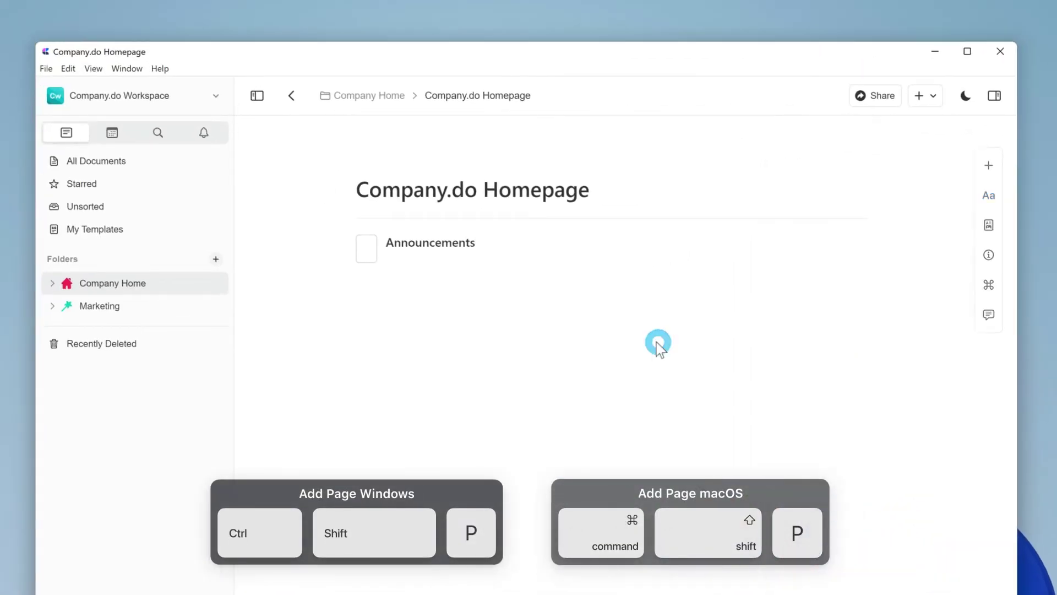
left_click(659, 344)
left_click(371, 260)
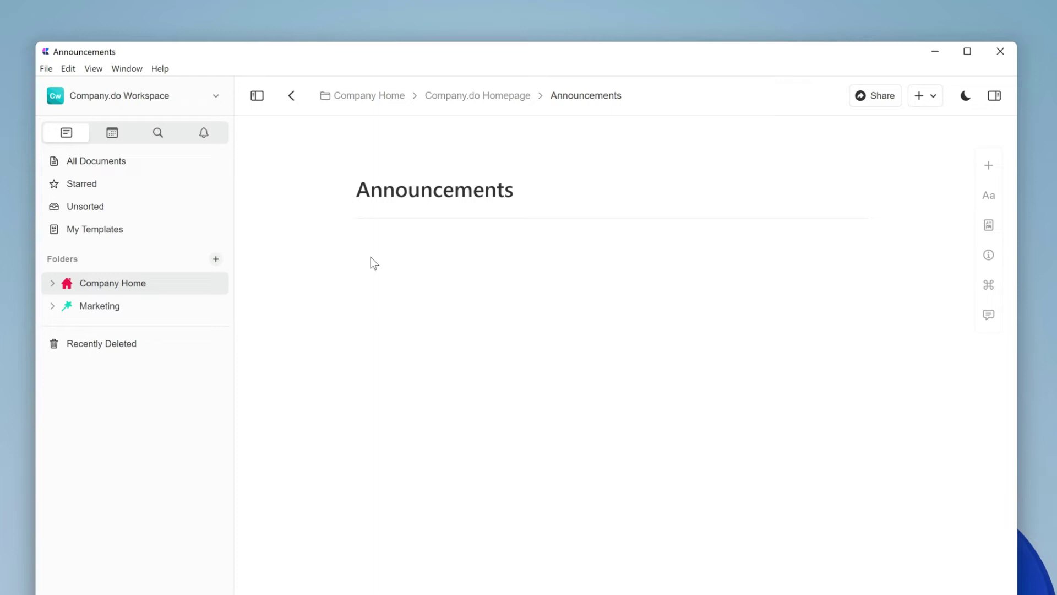
Step: Add a centred 'August 2022' subtitle followed by a dotted divider
type("August 2022")
left_click(989, 195)
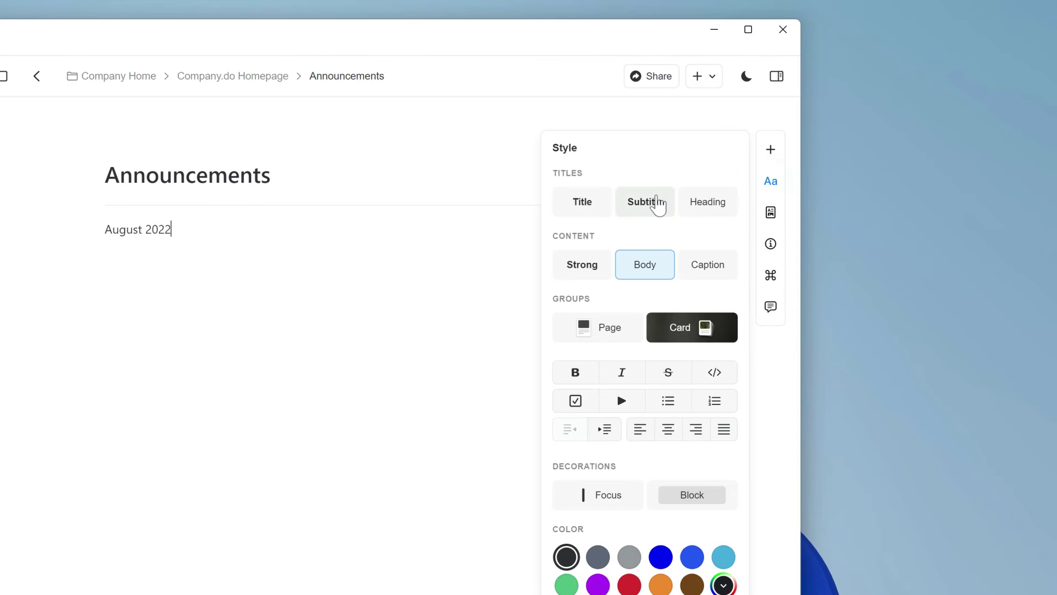
left_click(656, 203)
left_click(666, 430)
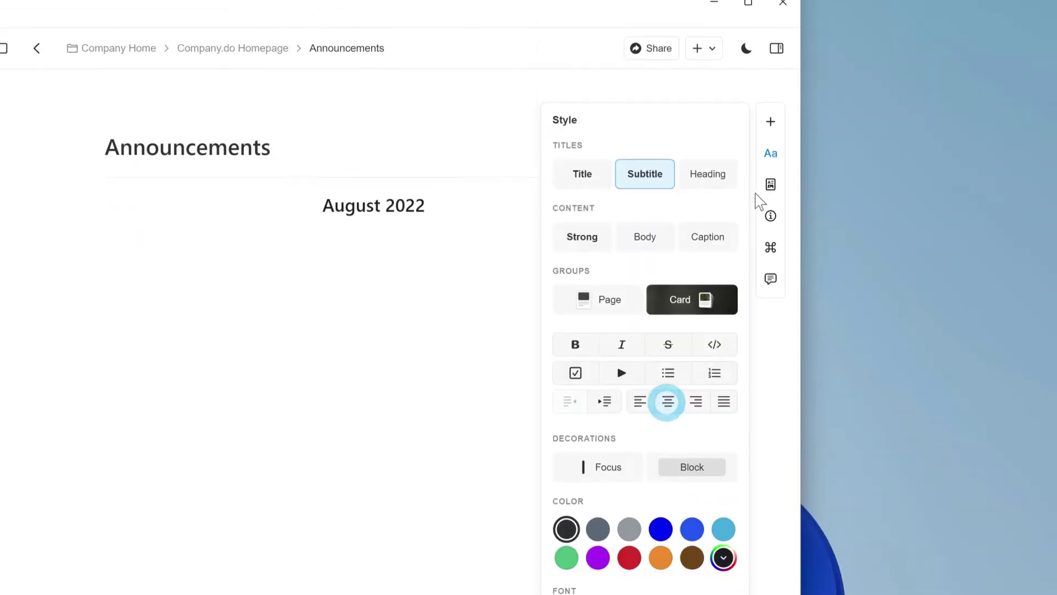
left_click(770, 32)
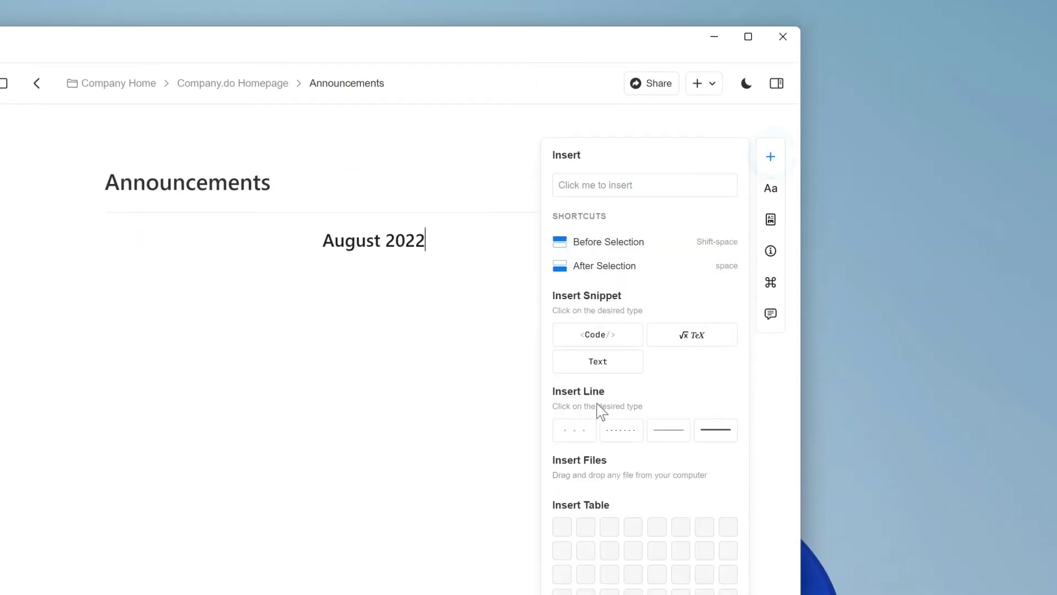
left_click(587, 427)
Step: Add a 'Company Announcements' heading inside a grey block
left_click(771, 159)
type("Company Announcements")
left_click(770, 187)
left_click(709, 210)
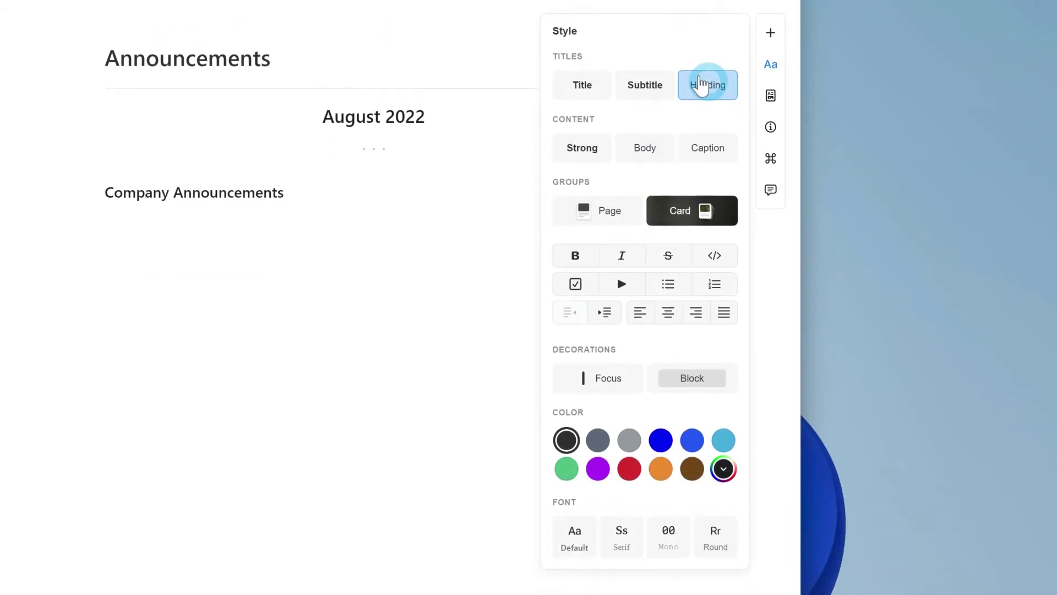
left_click(688, 376)
key("Return")
Step: Add the line 'New Company Library launched' with a rocket emoji and bold 'Company Library'
type("New Company Library launched")
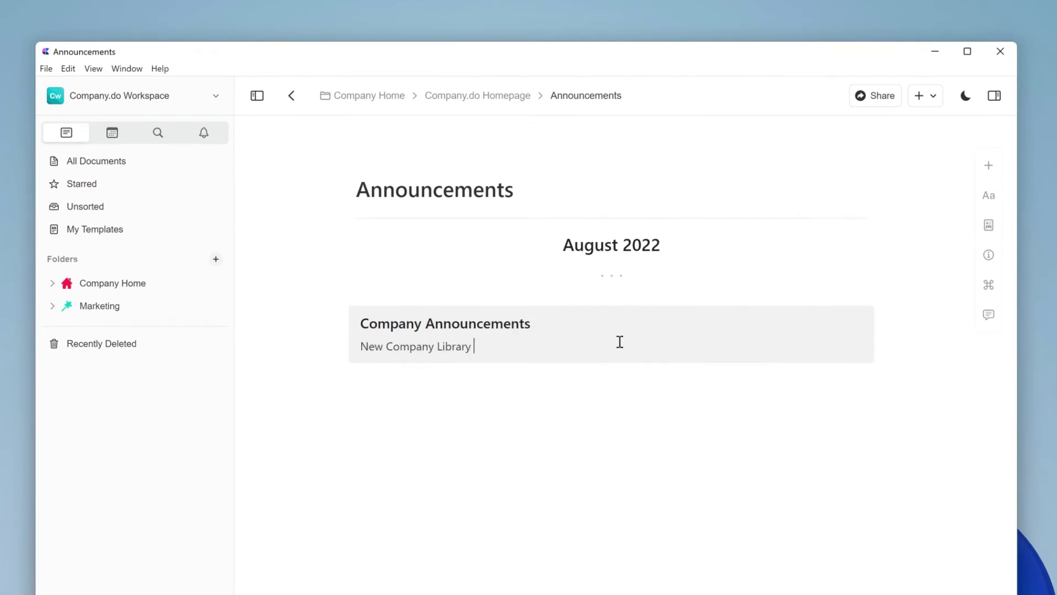
key("super+period")
left_click(554, 507)
left_click(470, 347)
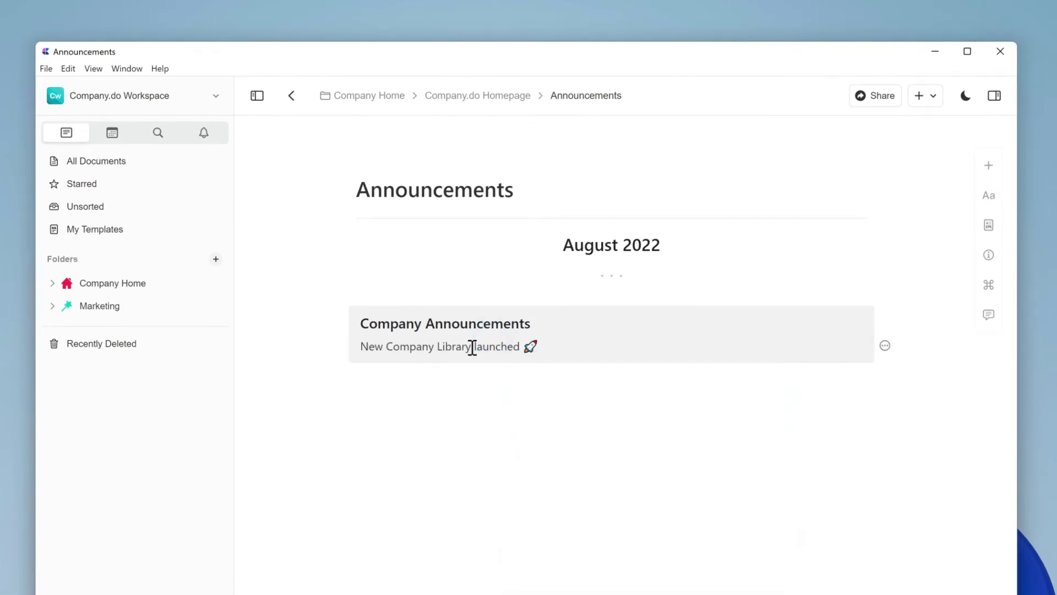
left_click_drag(470, 347, 386, 347)
left_click(383, 323)
left_click(549, 349)
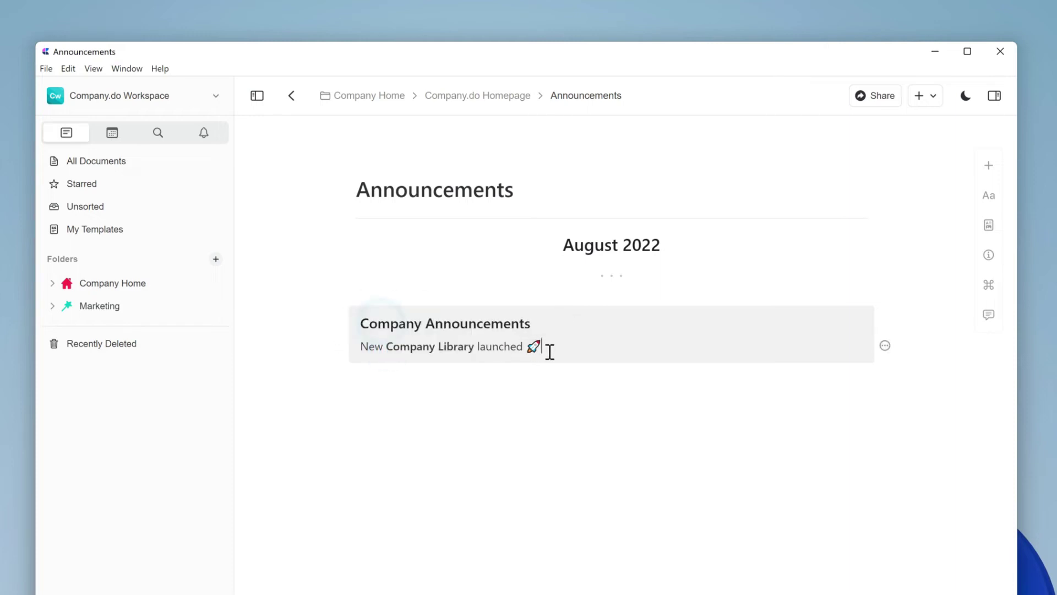
Step: Add 'New Employee Handbook available', with 'Employee Handbook' bold, gradient-coloured and linked to its document
key("Return")
type("New Employee Handbook available")
left_click_drag(491, 373, 386, 374)
left_click(383, 348)
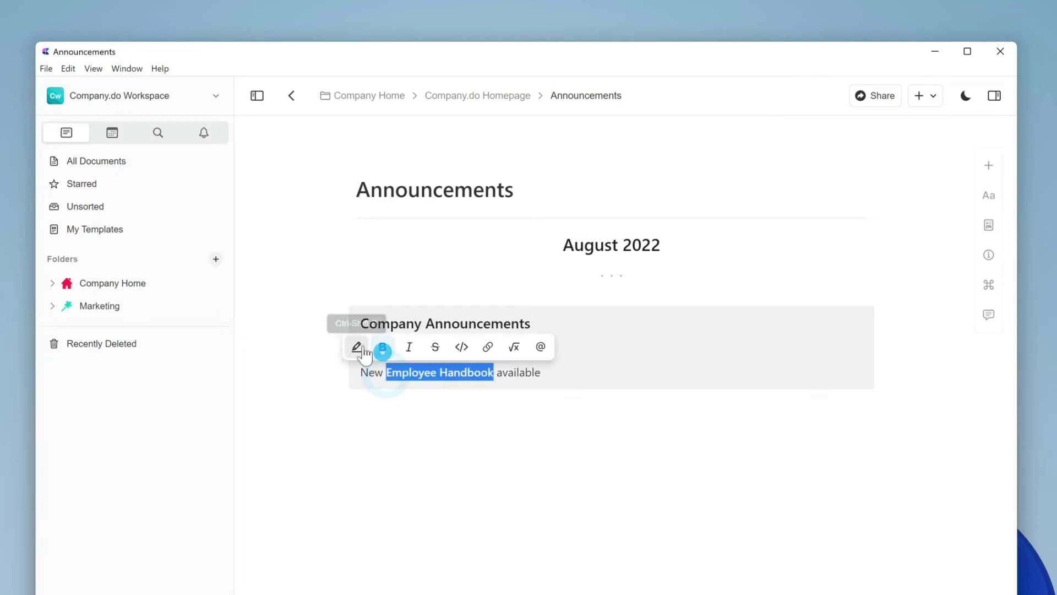
left_click(361, 348)
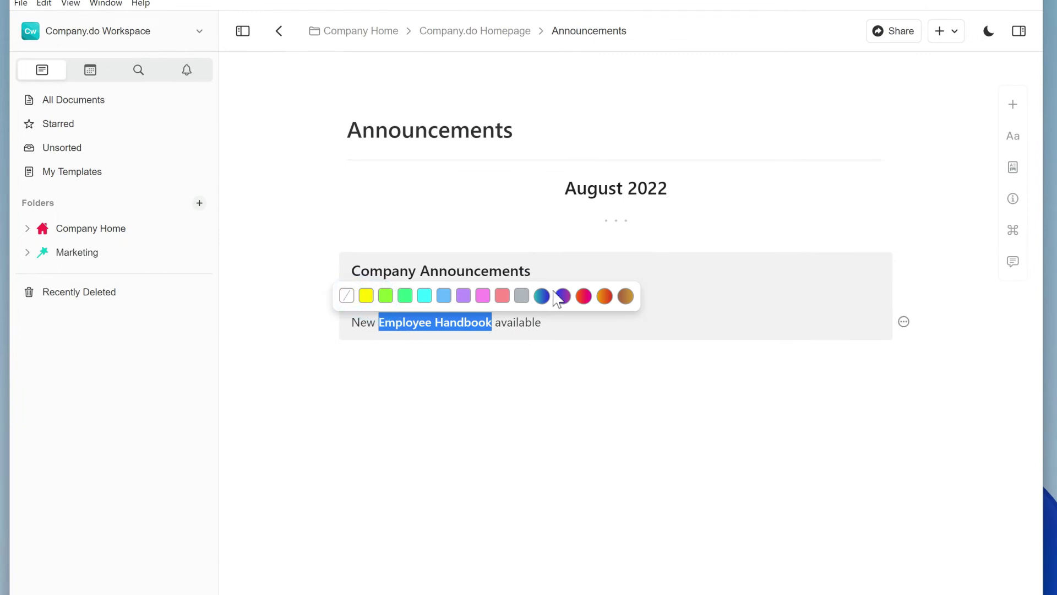
left_click(562, 298)
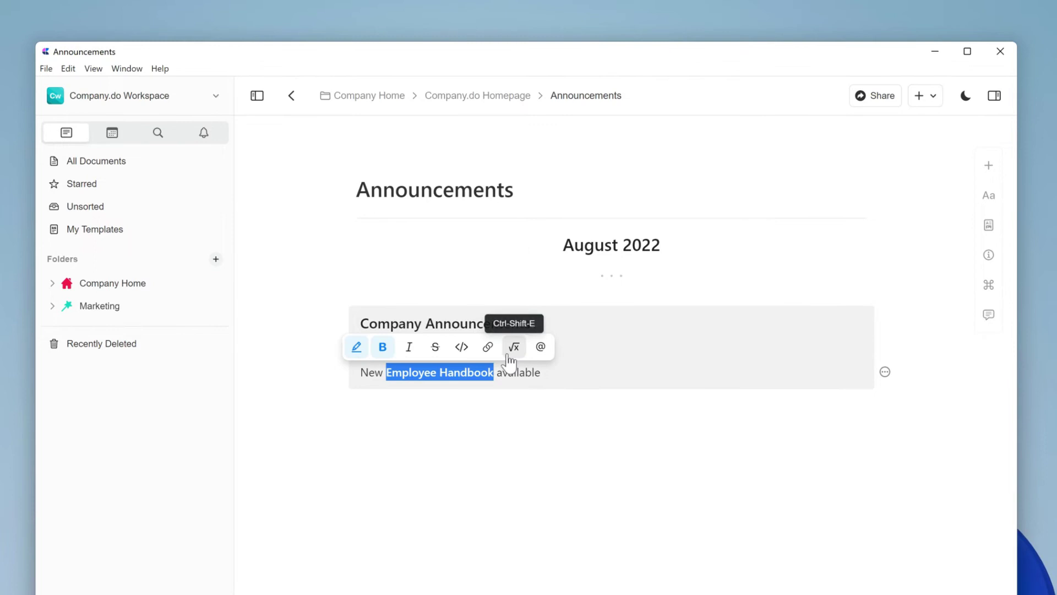
left_click(497, 372)
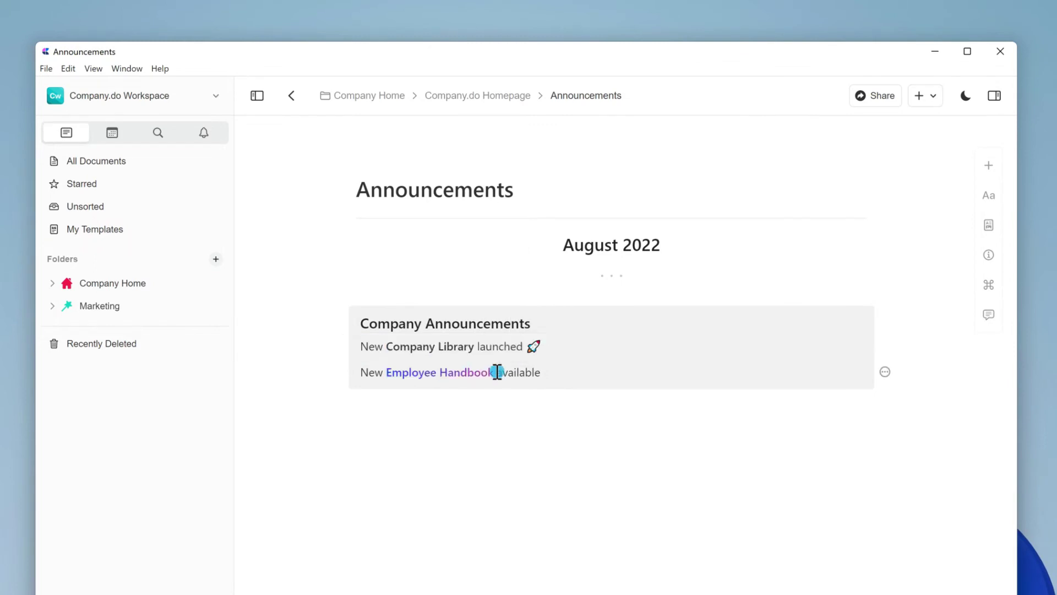
left_click_drag(495, 373, 386, 373)
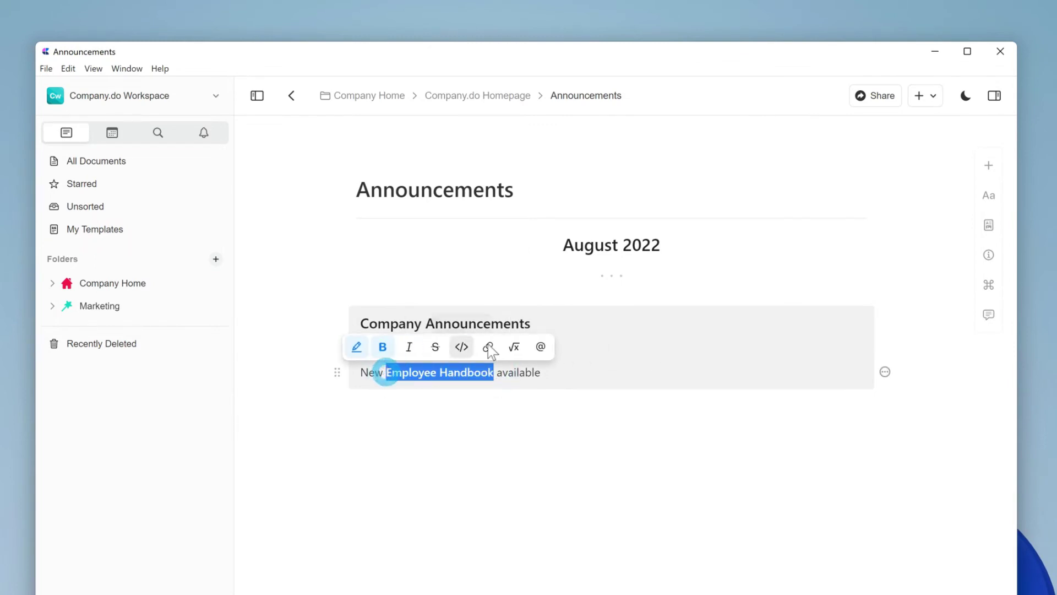
left_click(540, 348)
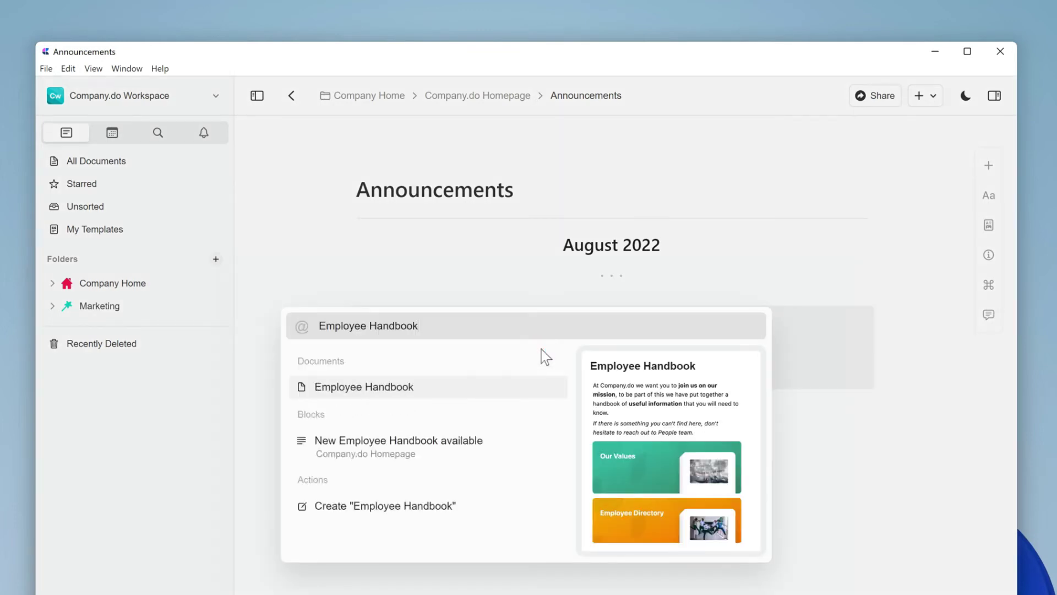
key("Return")
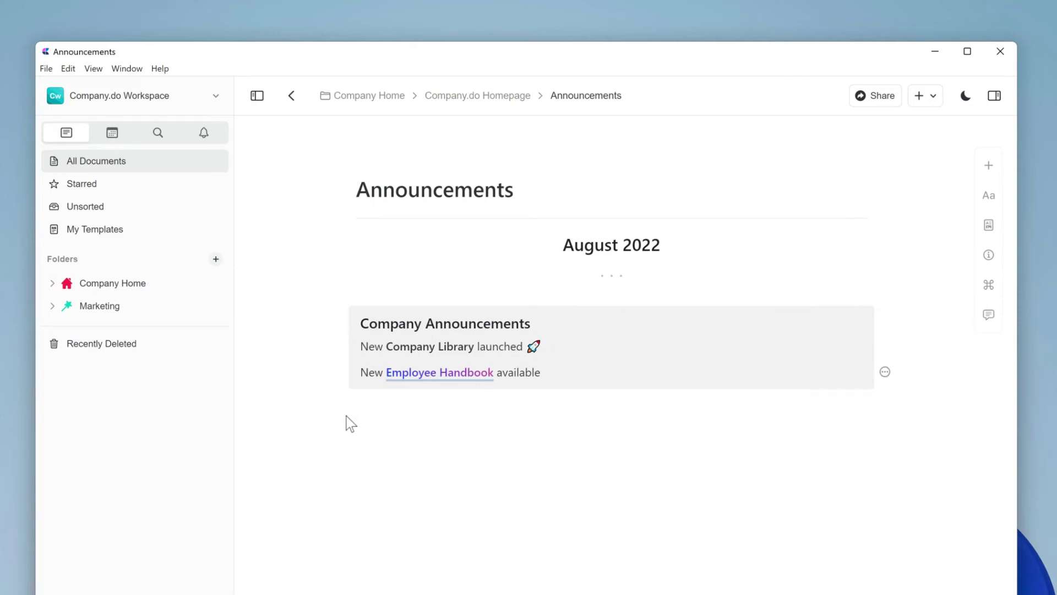
Step: Tint the announcement blocks light blue, duplicate them in green, then duplicate once more
left_click_drag(337, 433, 378, 302)
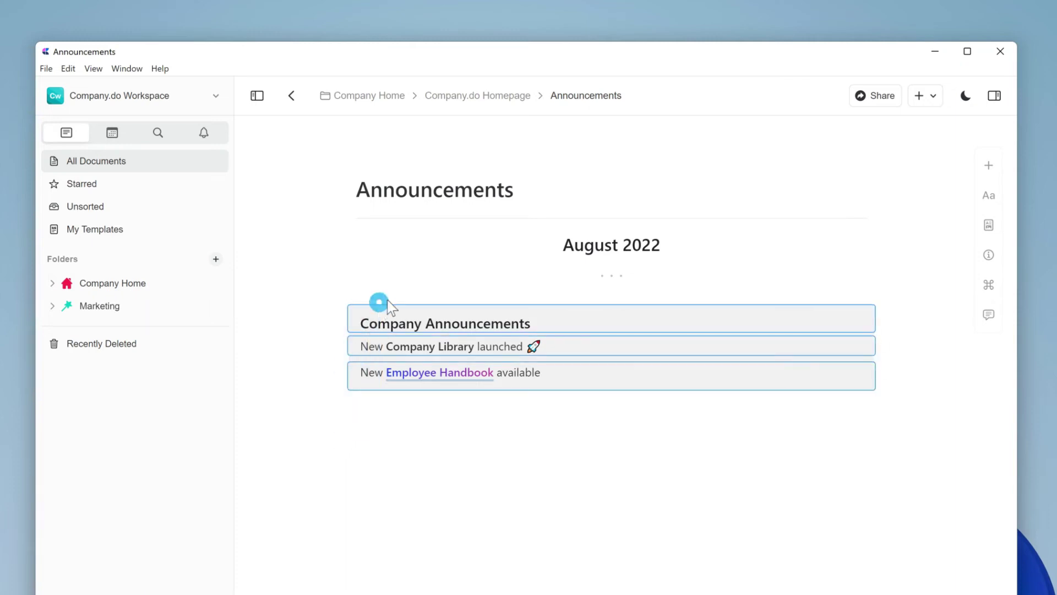
left_click(990, 196)
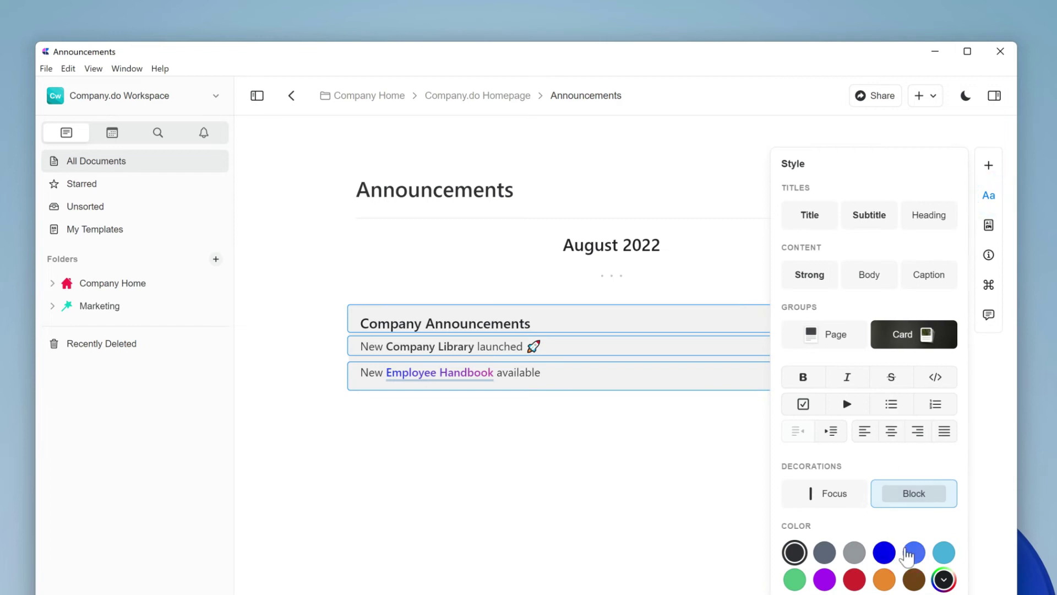
left_click(910, 554)
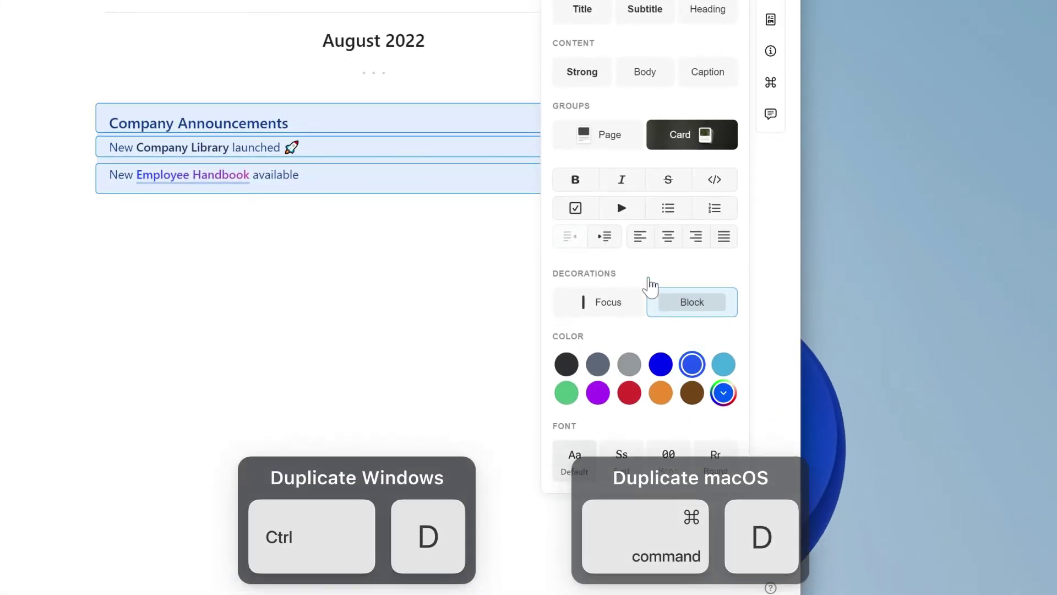
key("ctrl+d")
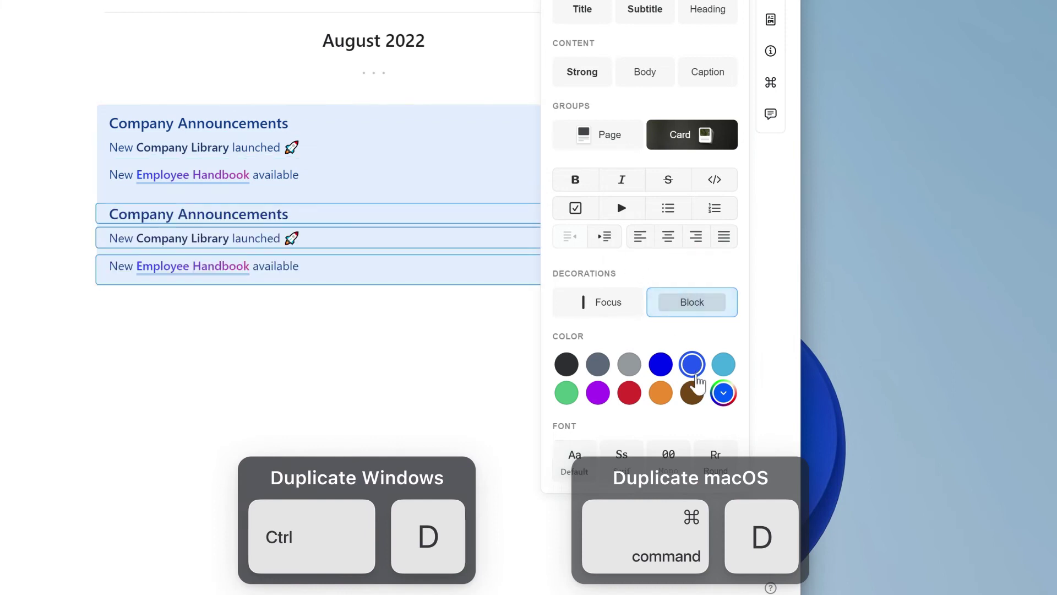
left_click(566, 393)
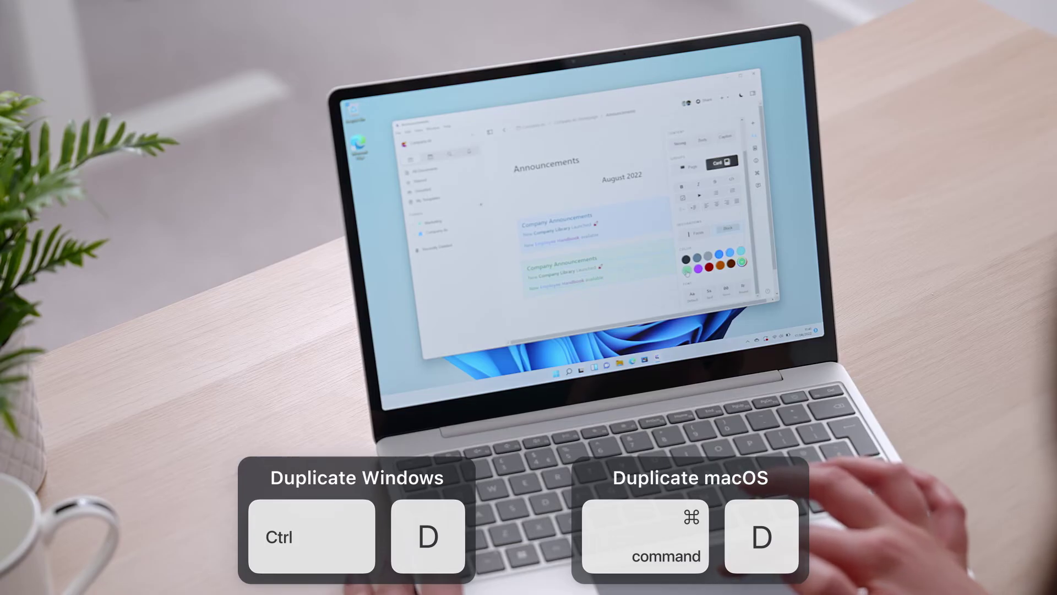
key("ctrl+d")
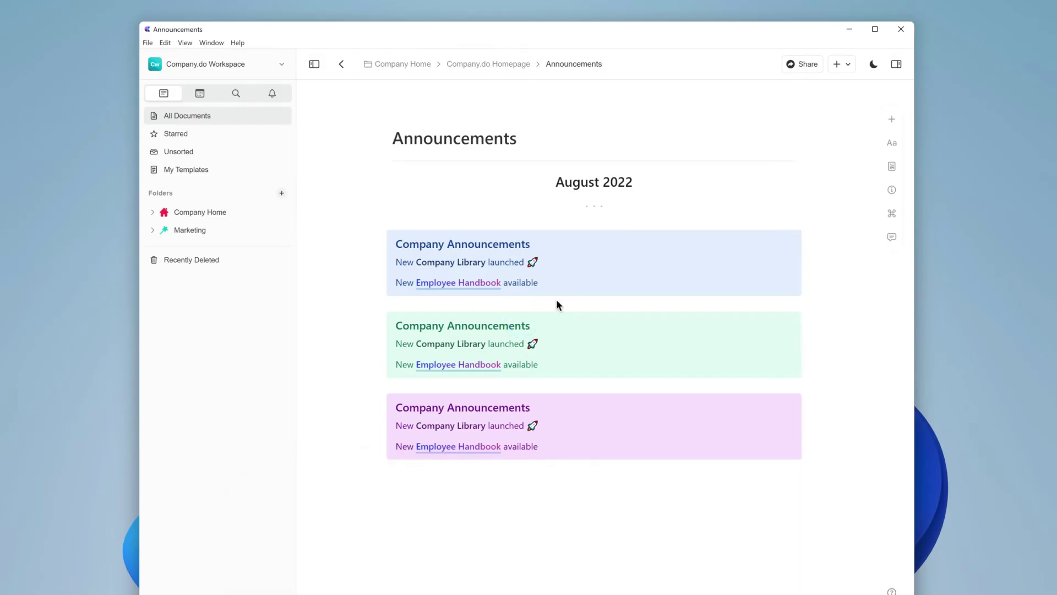
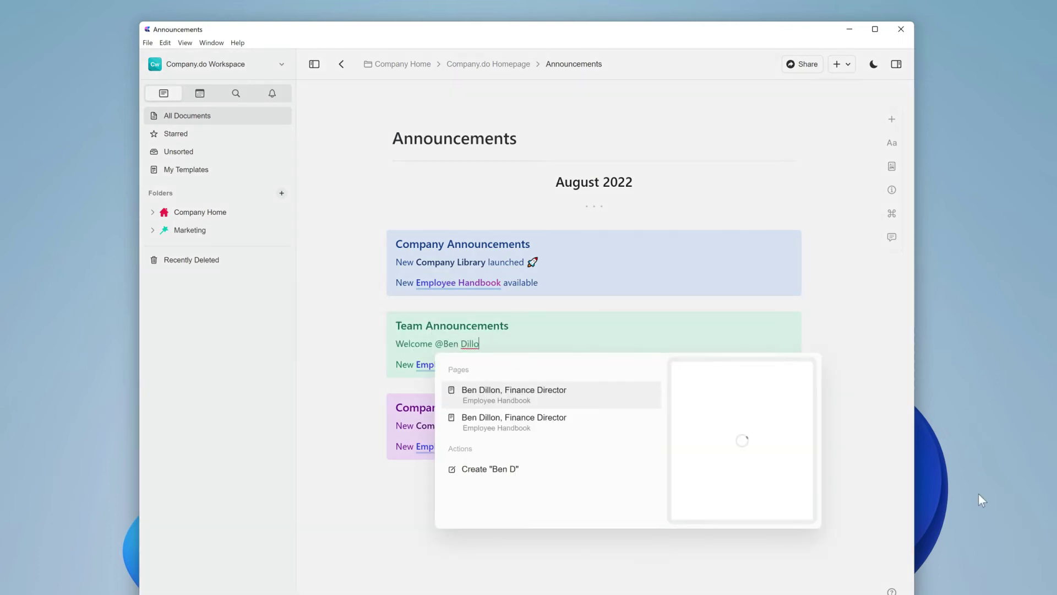
Step: Retitle the green card 'Team Announcements' with a welcome line mentioning the Finance Director page
key("Return")
type("to the team")
left_click_drag(546, 346, 438, 348)
Step: Replace the Employee Handbook line with 'Team offsite plans for' and a Jun 24, Fri date
left_click(567, 366)
key("shift+Home")
type("Team offsite plans for @24")
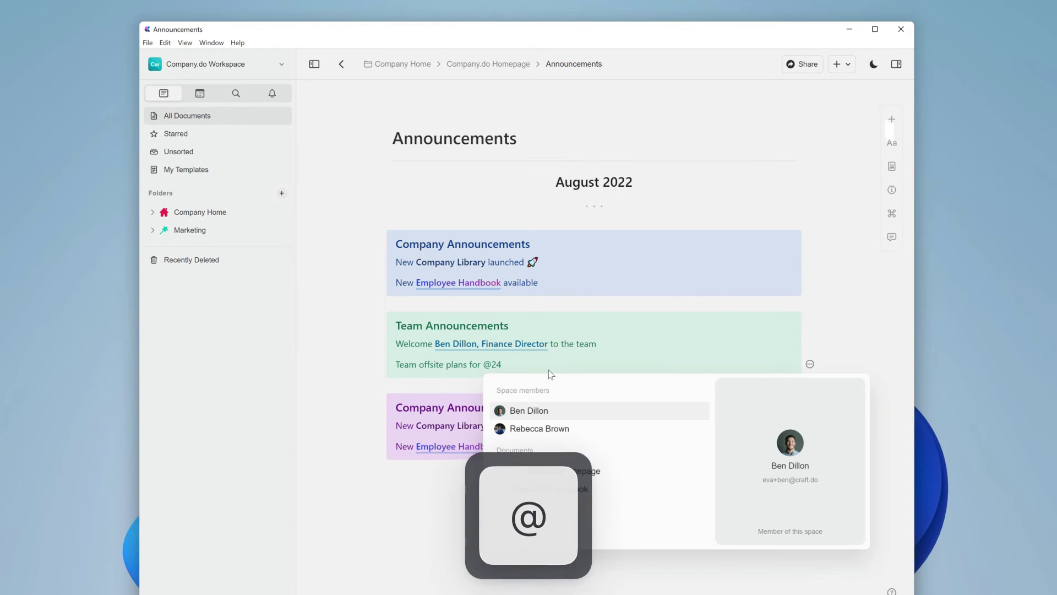
type("Jun")
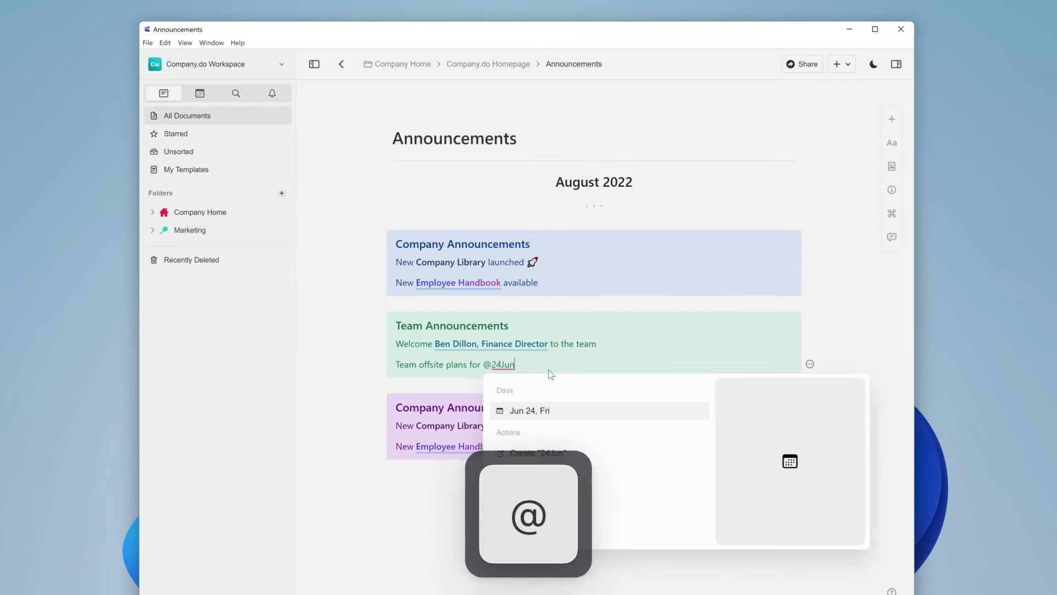
left_click(553, 409)
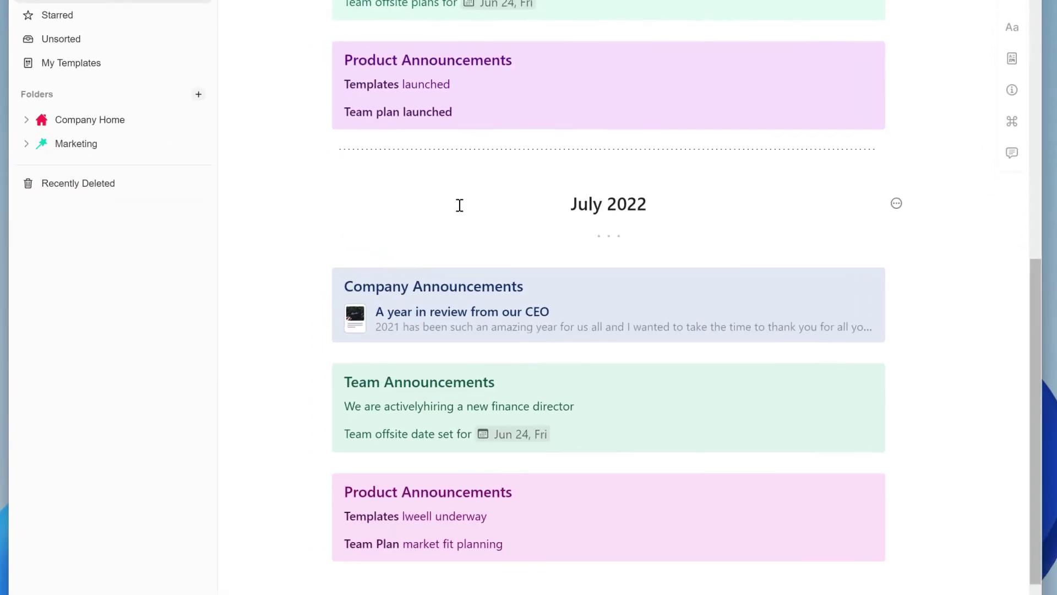
Step: Group the July 2022 heading through the last July block into one July 2022 card
left_click(319, 203)
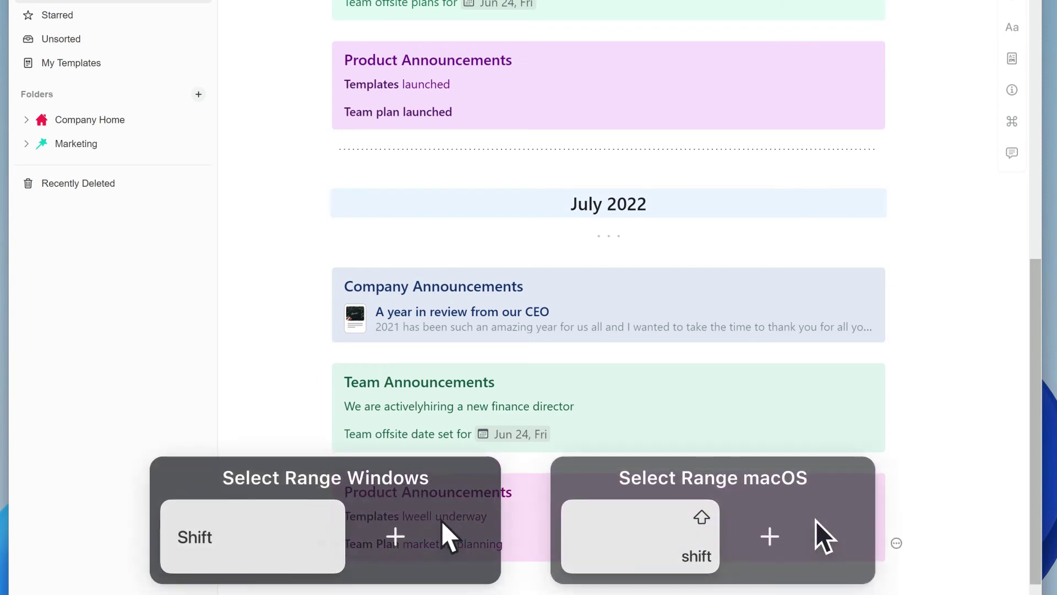
left_click(374, 541, "shift")
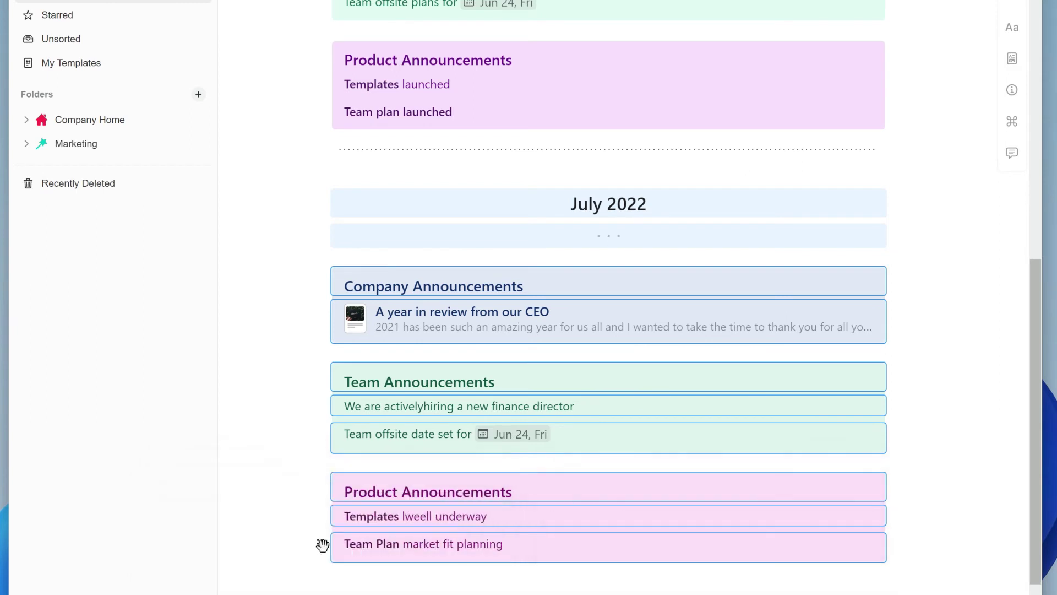
key("ctrl+g")
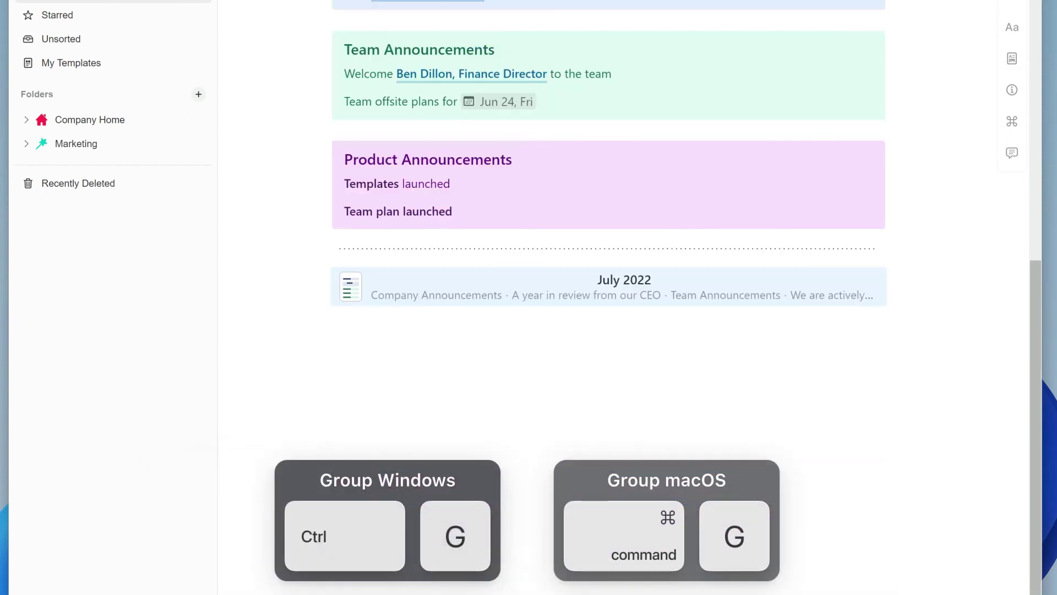
left_click(457, 369)
scroll(444, 371, "up", 3)
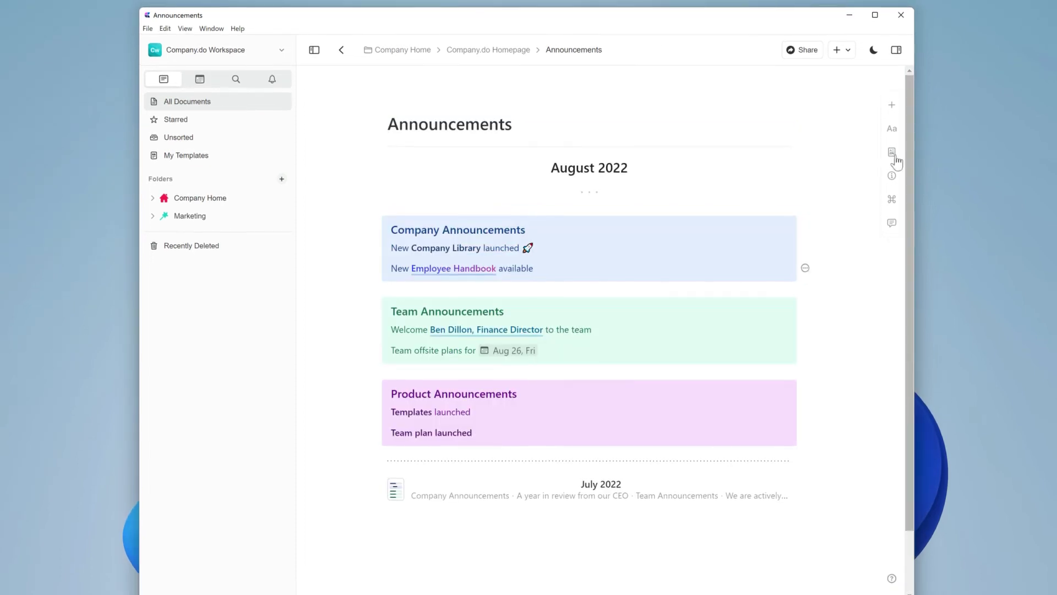
Step: Add a page cover image from Unsplash, searching 'Update typewriter' for the typewriter photo
left_click(892, 152)
left_click(848, 249)
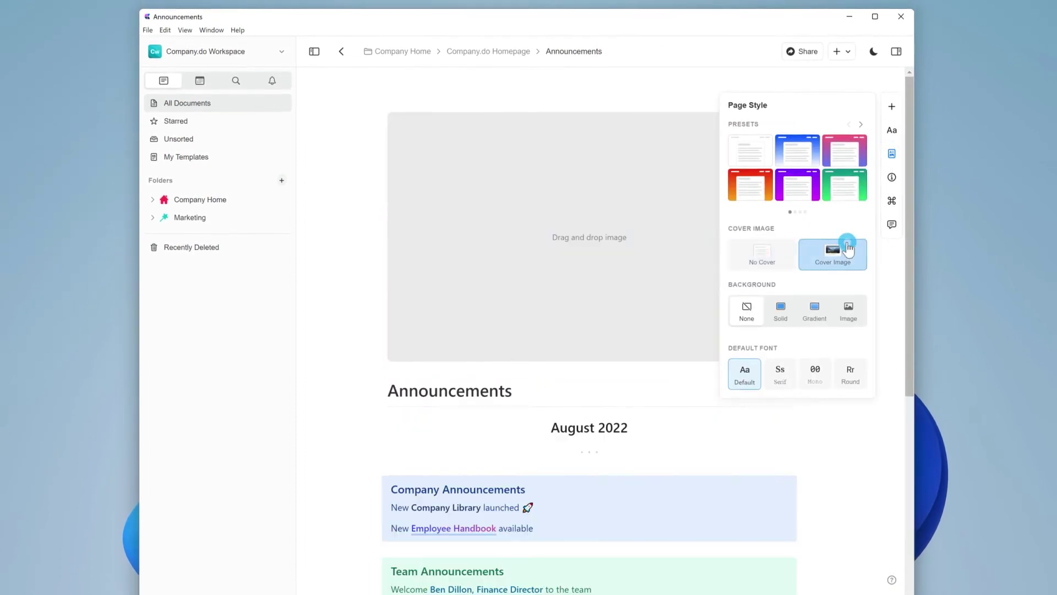
left_click(892, 153)
left_click(778, 351)
left_click(788, 396)
type("Update typewriter")
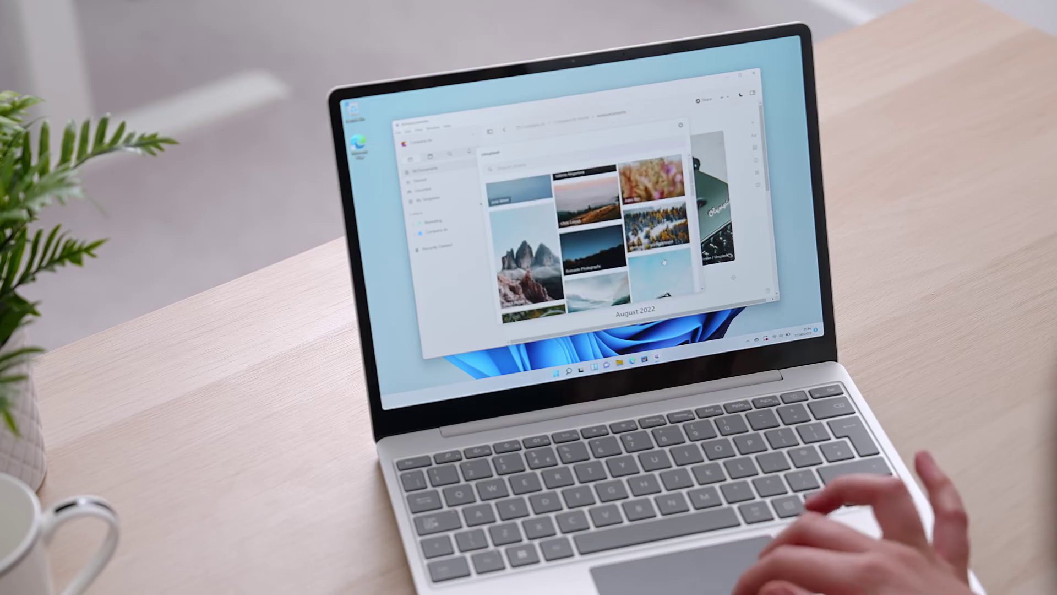
scroll(664, 263, "down", 10)
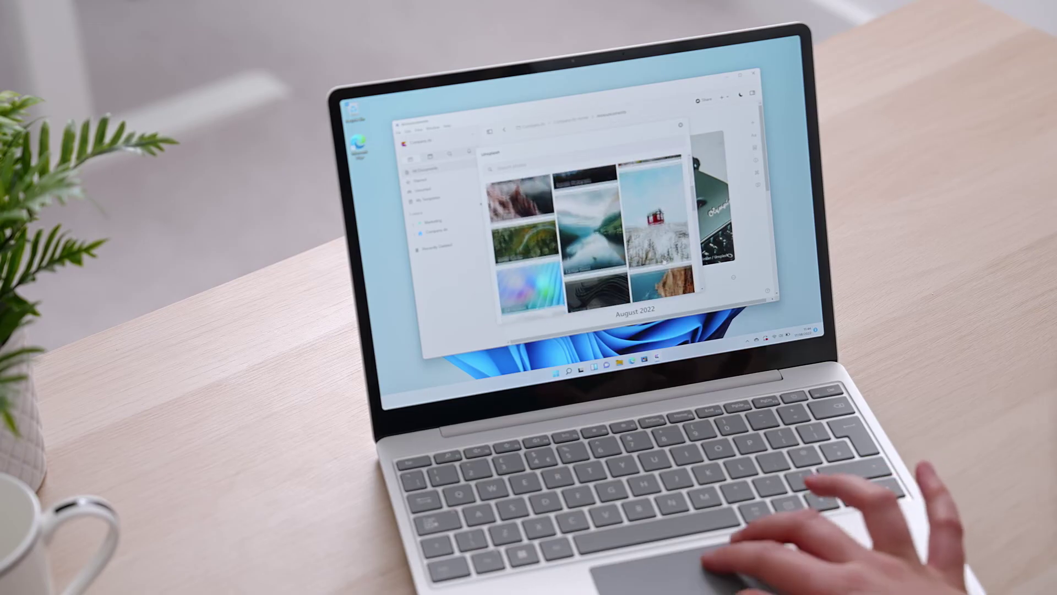
scroll(663, 261, "down", 10)
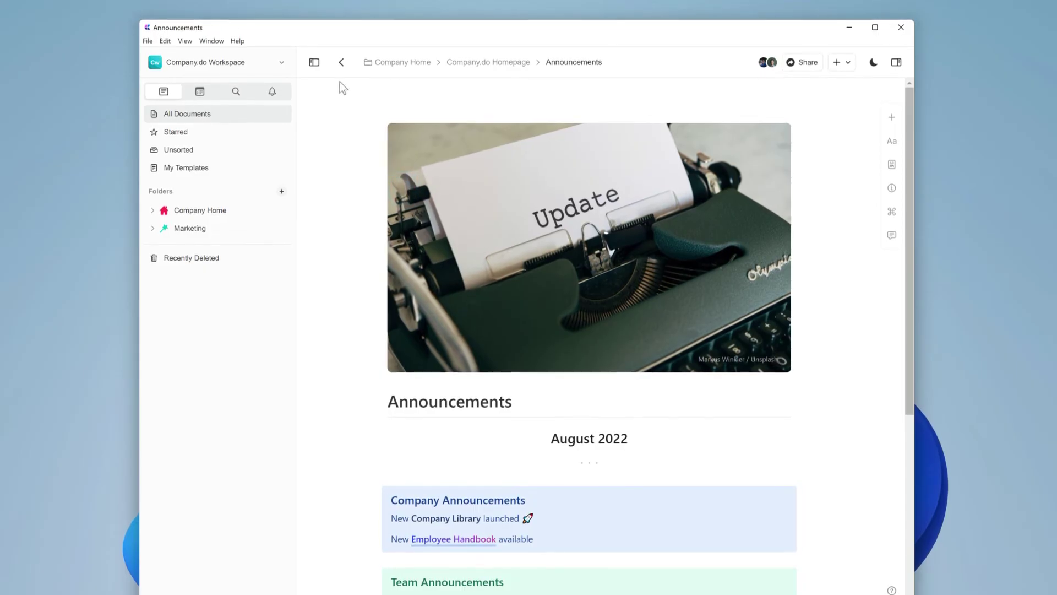
Step: Back on the Company.do Homepage, display the Announcements page block as a card
left_click(341, 62)
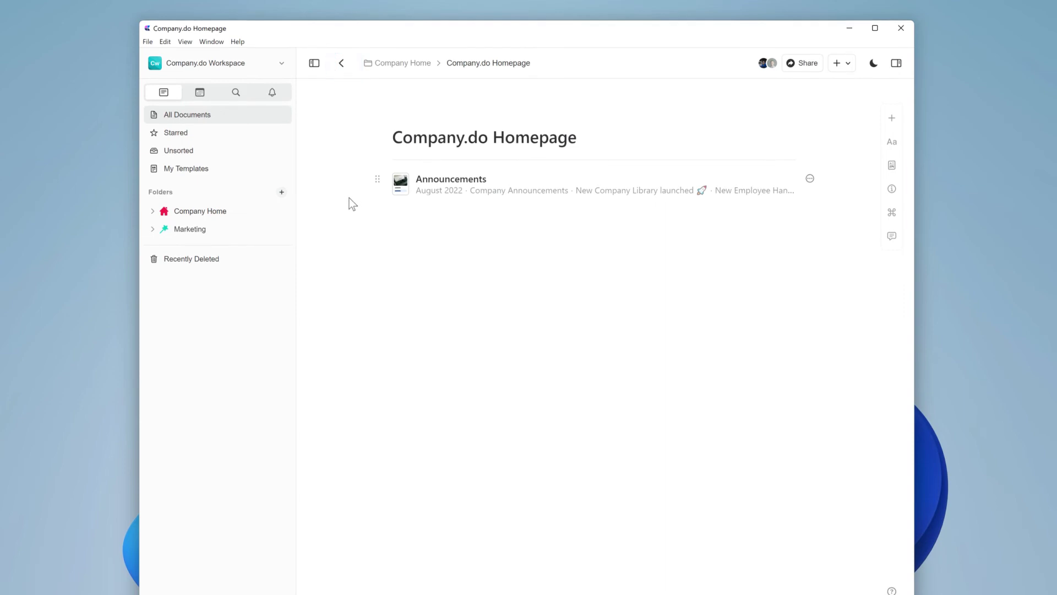
left_click(373, 176)
left_click(892, 142)
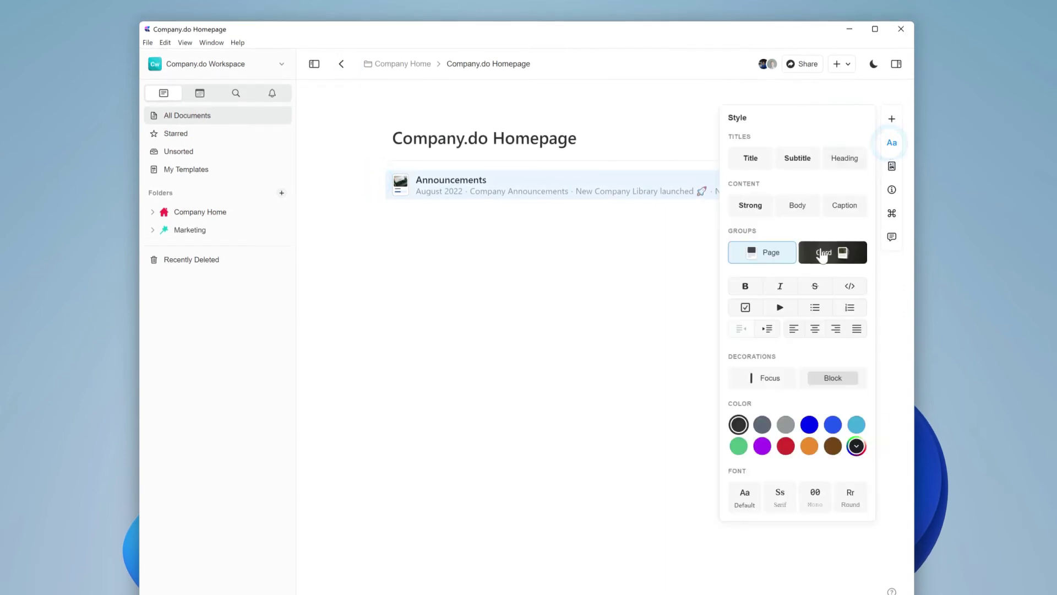
left_click(824, 253)
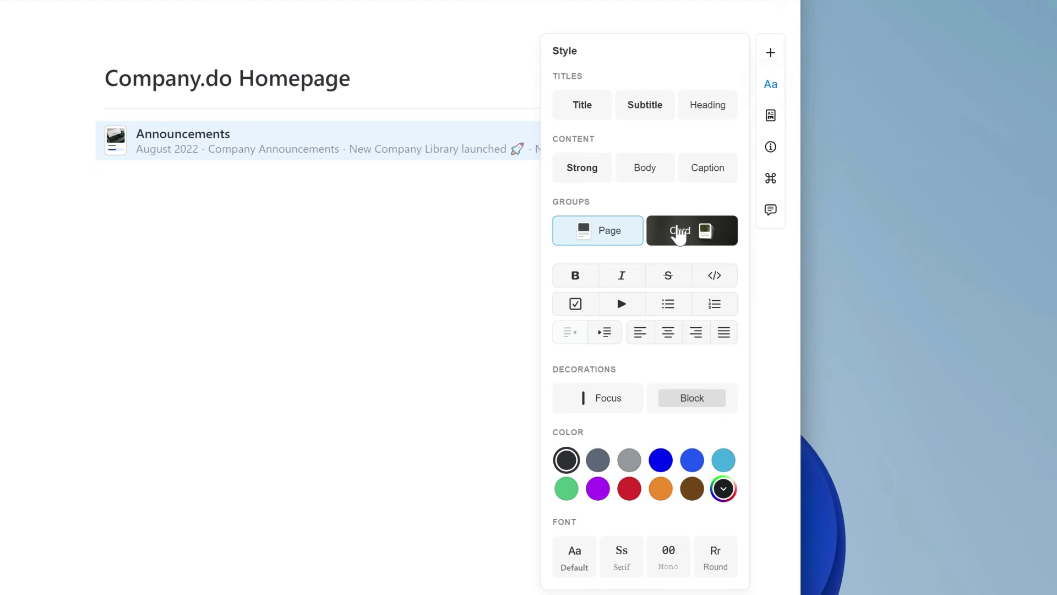
Step: Step through the card layouts in Card Style to the last, large layout
left_click(680, 234)
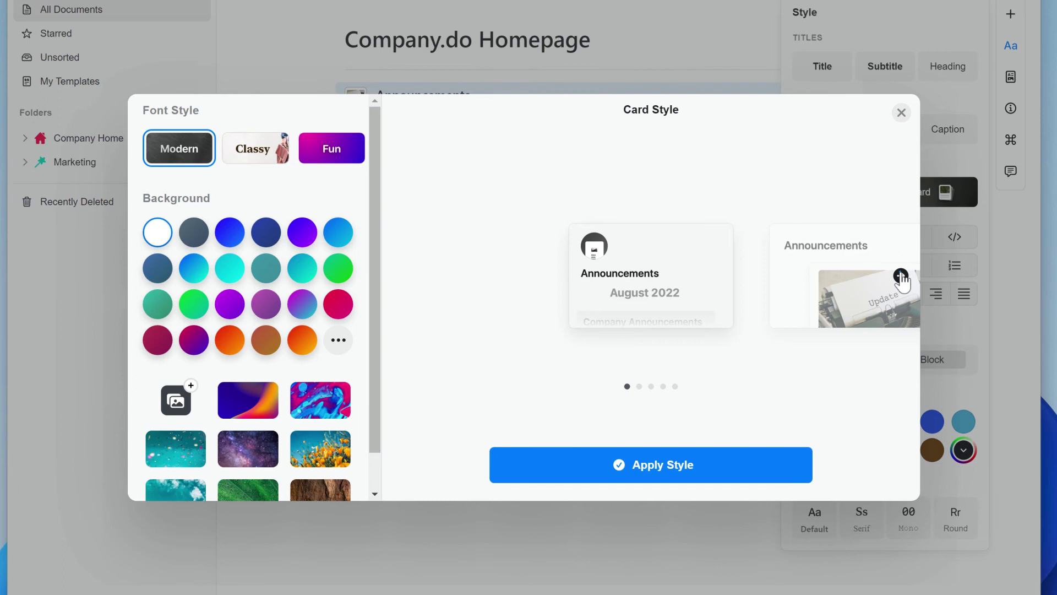
left_click(901, 274)
left_click(901, 275)
left_click(900, 274)
left_click(901, 274)
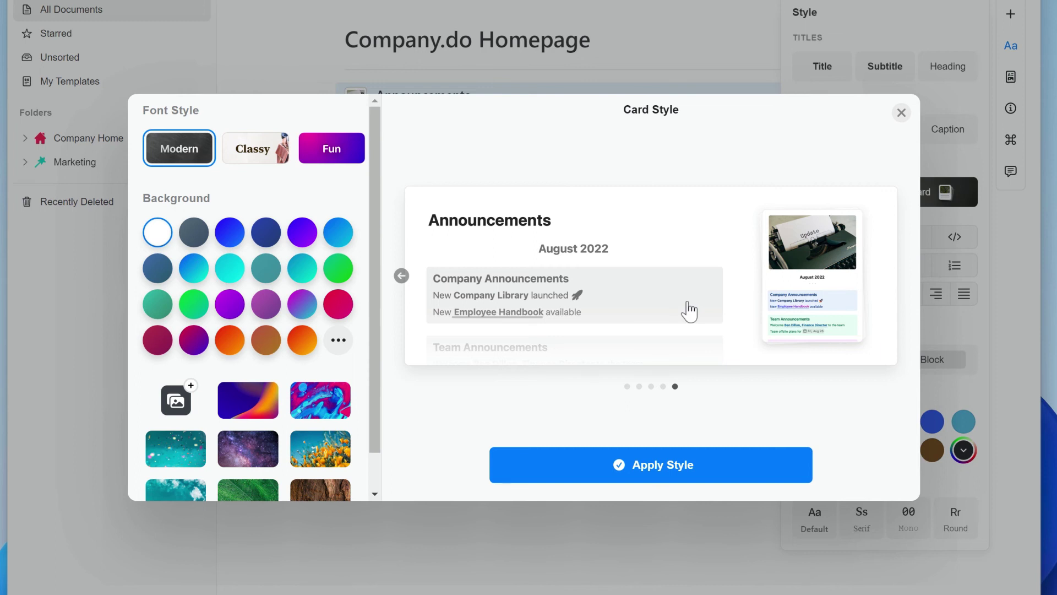
Step: Set an Unsplash newspaper-reading photo as the card background and apply the style
left_click(175, 400)
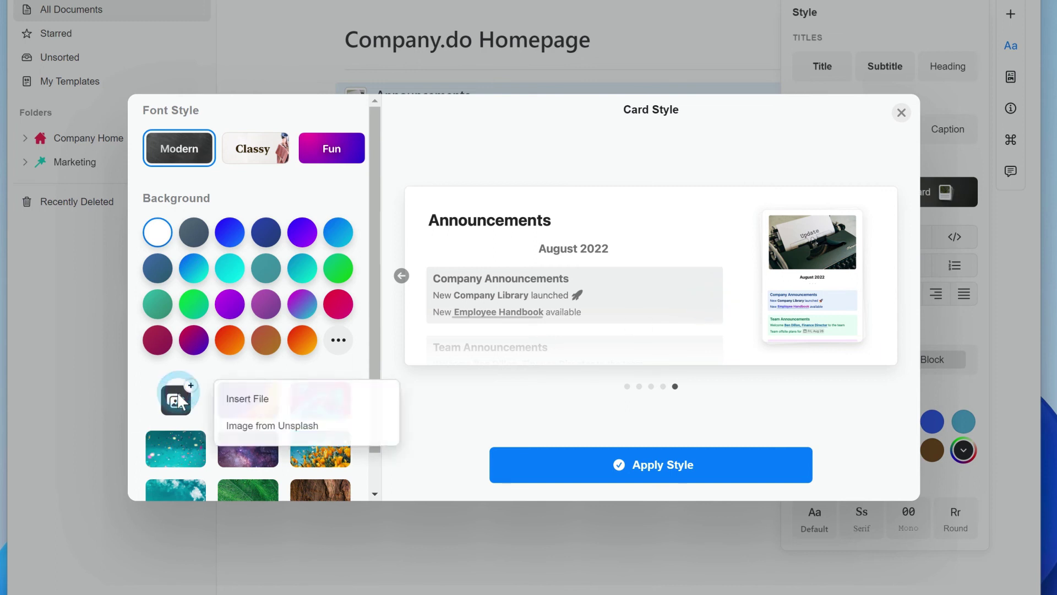
left_click(256, 429)
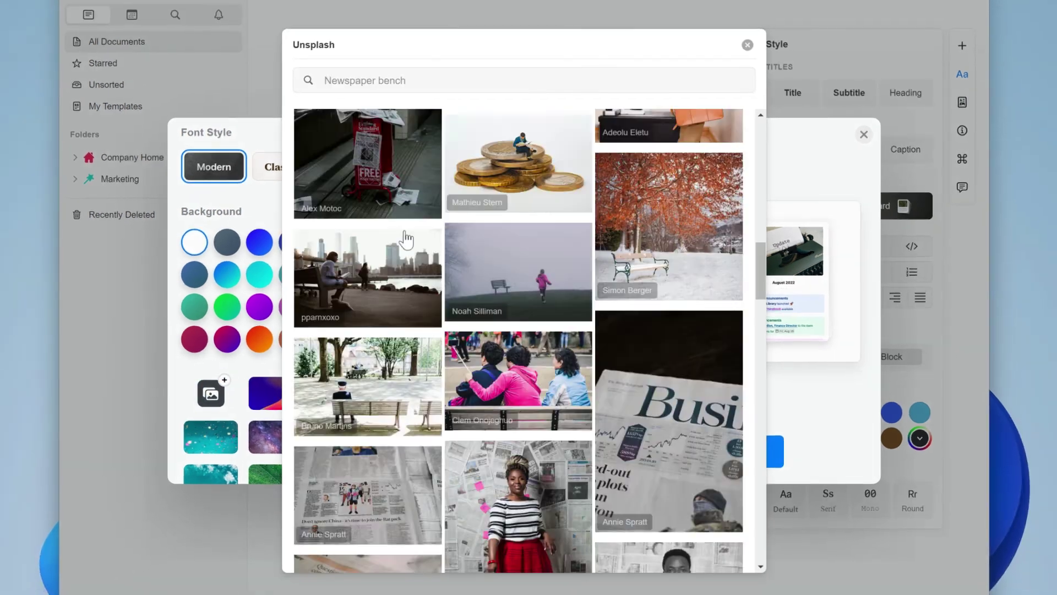
scroll(523, 342, "down", 10)
scroll(523, 341, "up", 3)
left_click(670, 176)
left_click(519, 444)
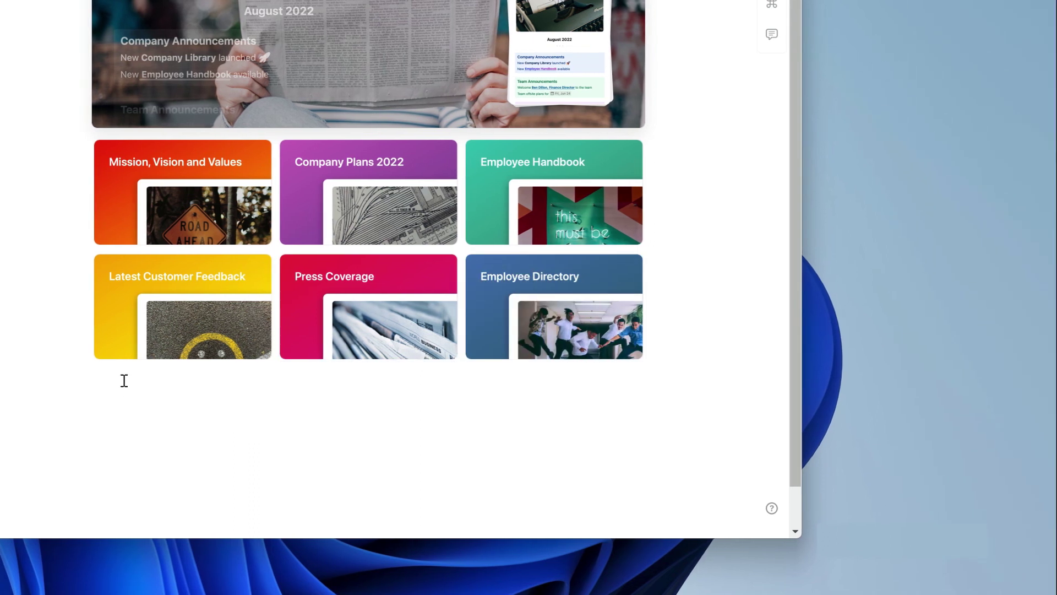
Step: Add a 'Team Information' heading followed by pasted Team Reading List and Team Events page cards
left_click(125, 379)
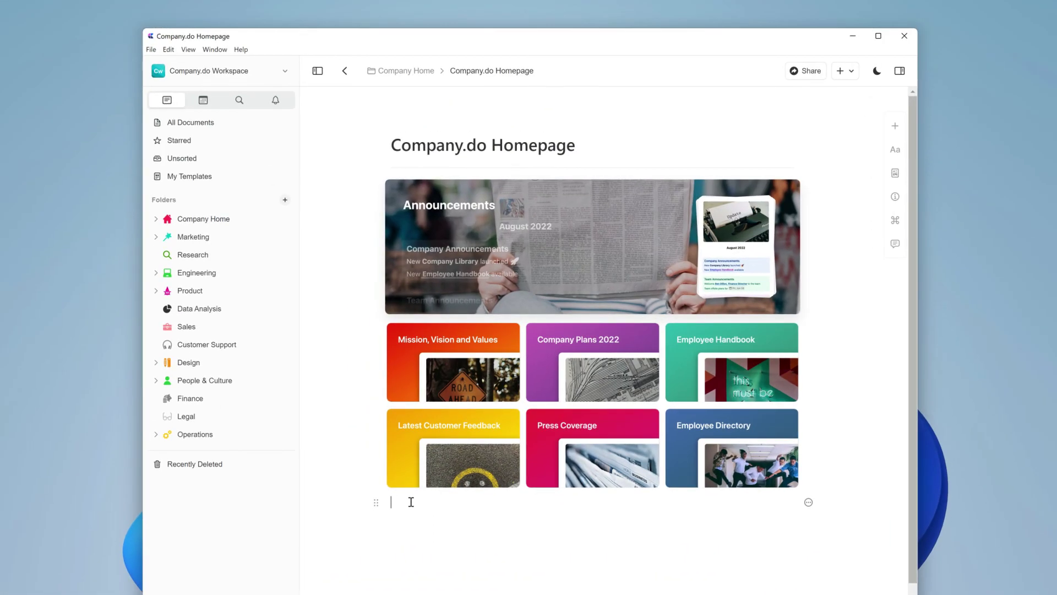
type("Team Information")
key("ctrl+v")
left_click(401, 566)
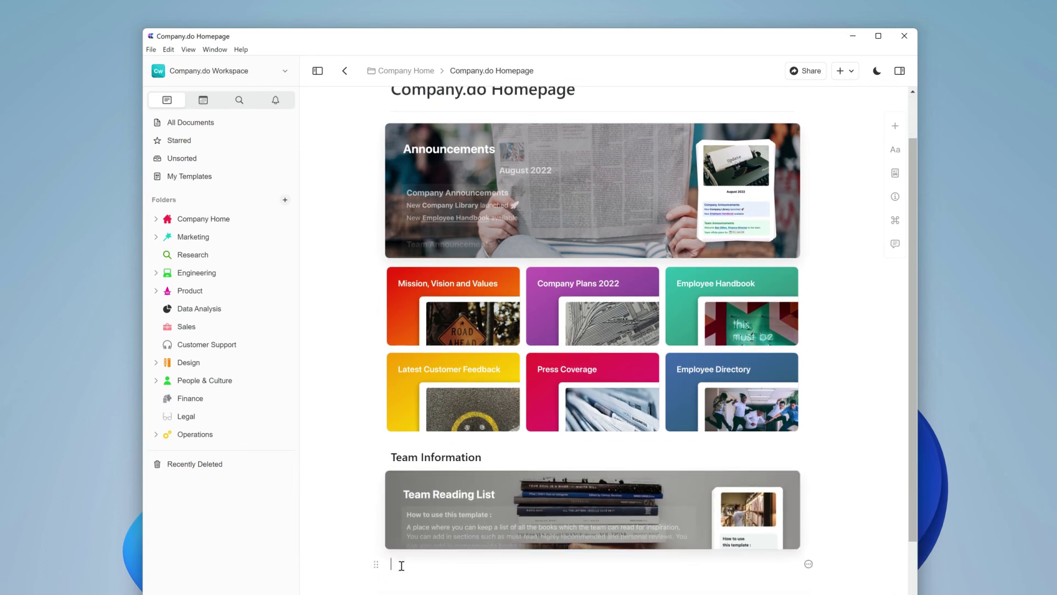
key("ctrl+v")
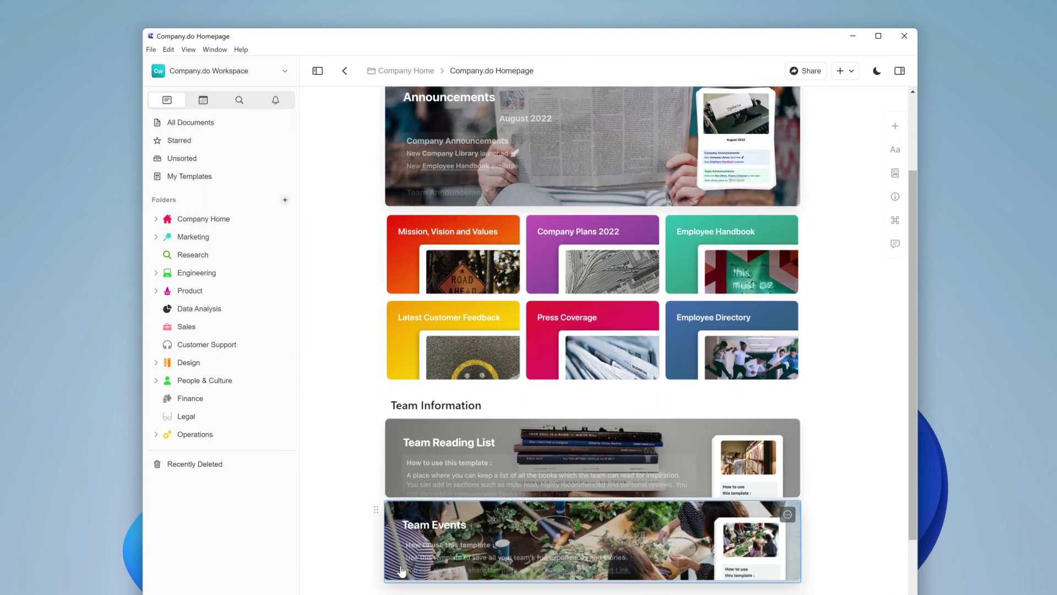
scroll(337, 562, "up", 2)
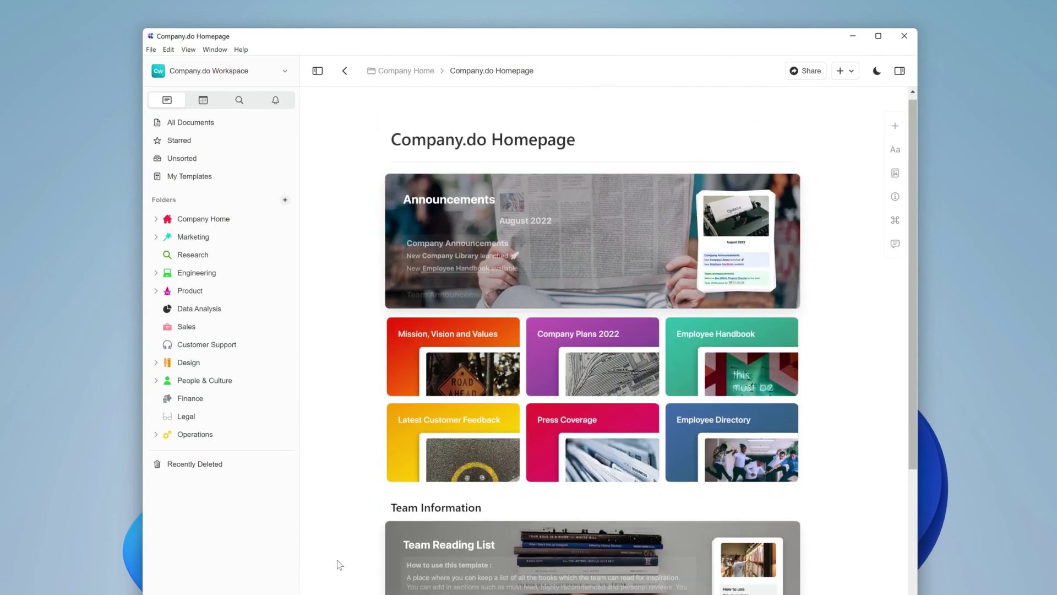